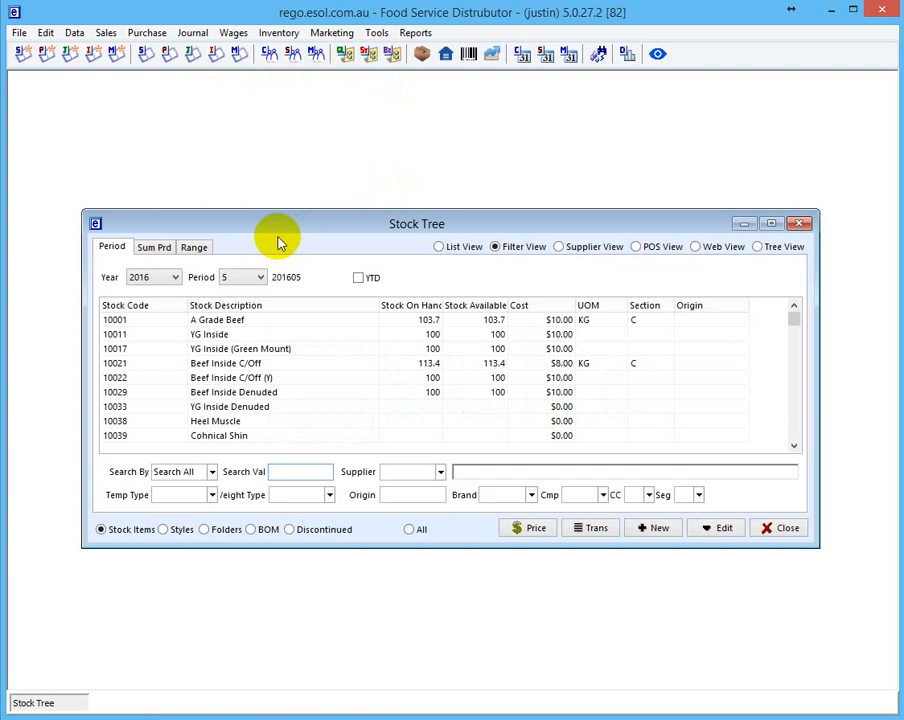
Search the stock list for "beef" and examine the price bands, quantity-break price and campaign of Wagyu Beef
type("beef")
key("Return")
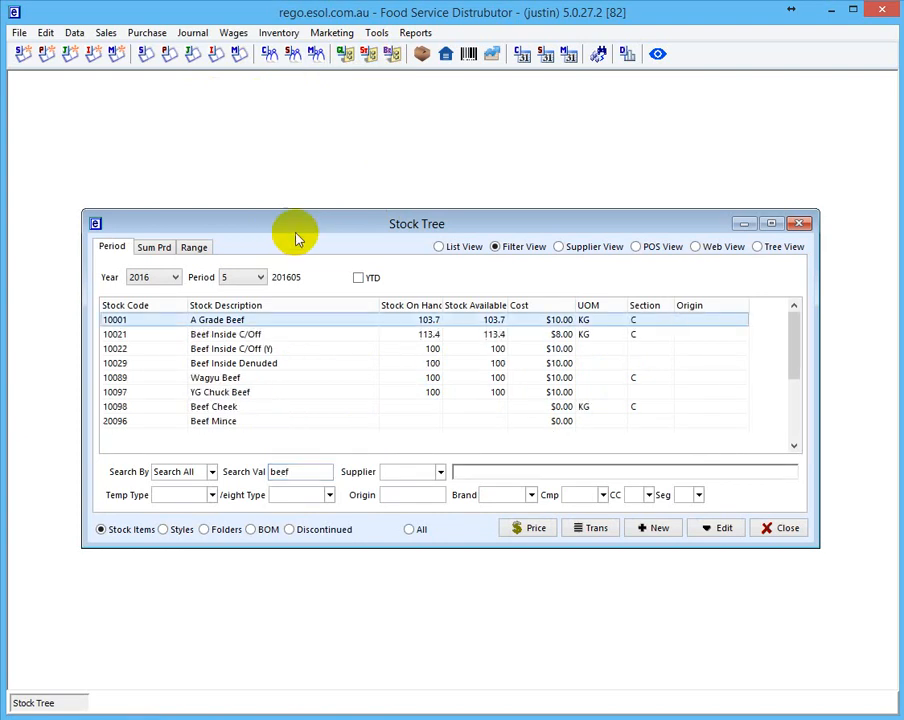
left_click(178, 379)
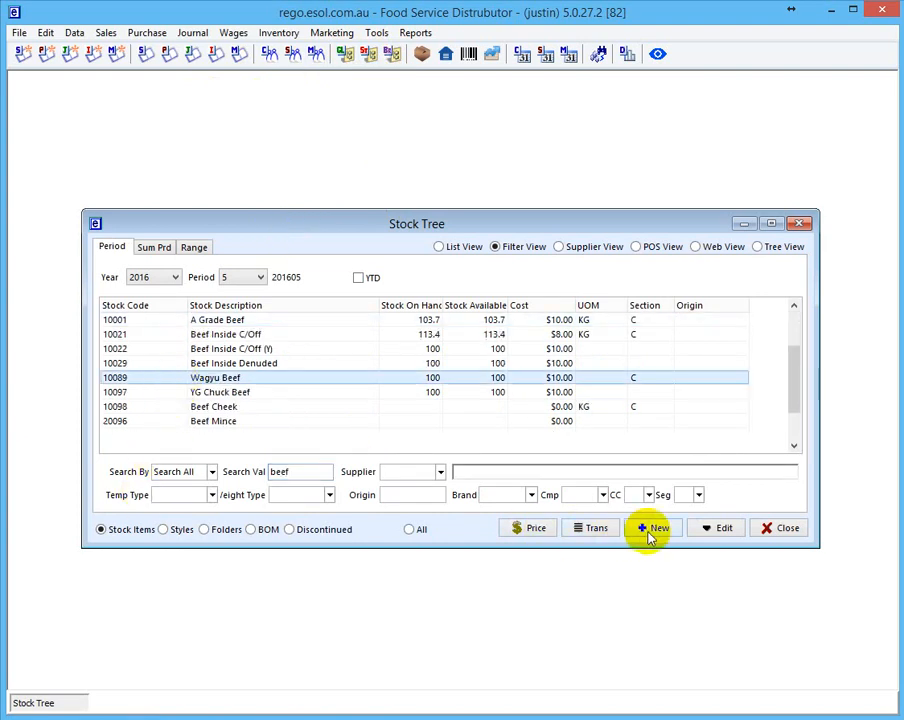
left_click(706, 531)
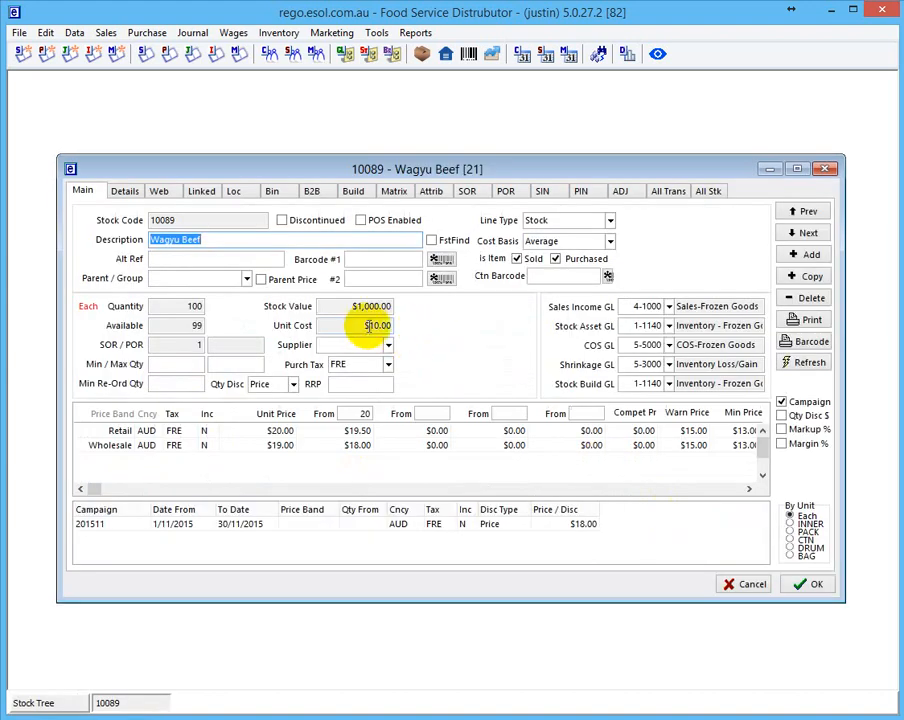
left_click(270, 432)
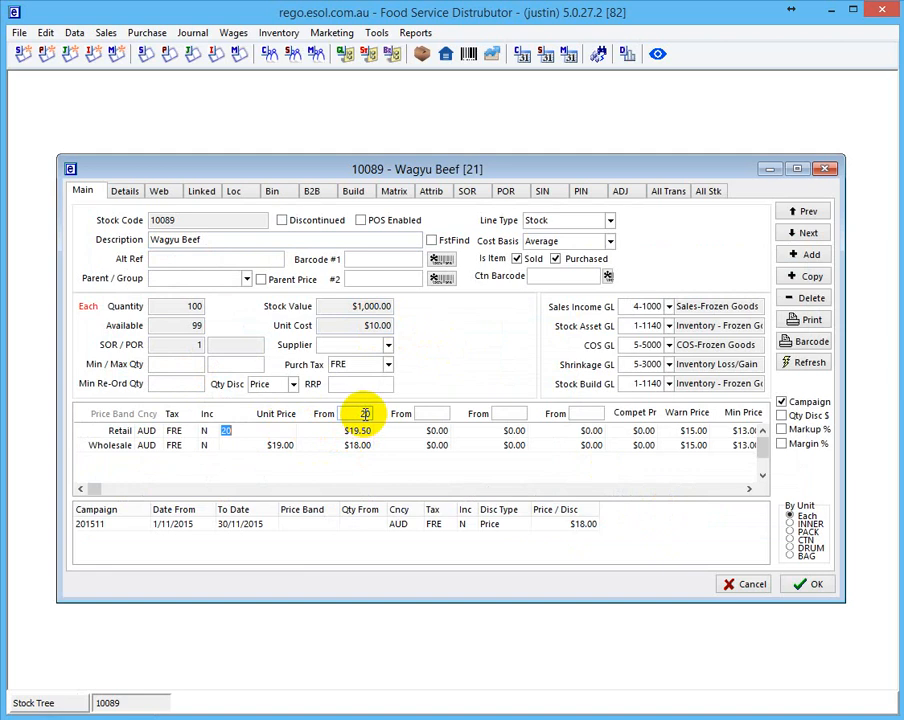
left_click(355, 429)
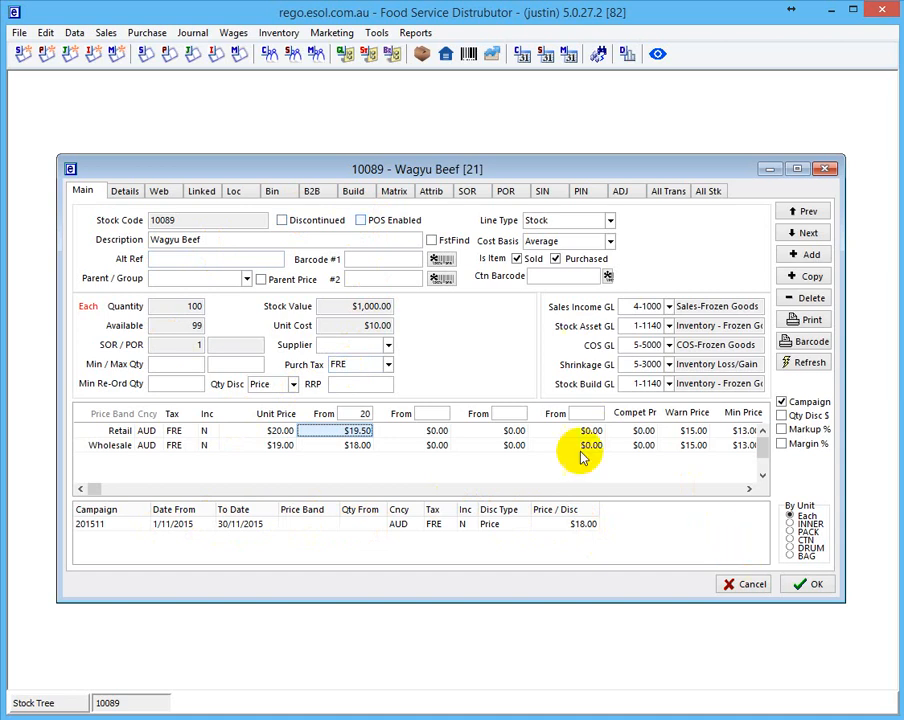
left_click(745, 586)
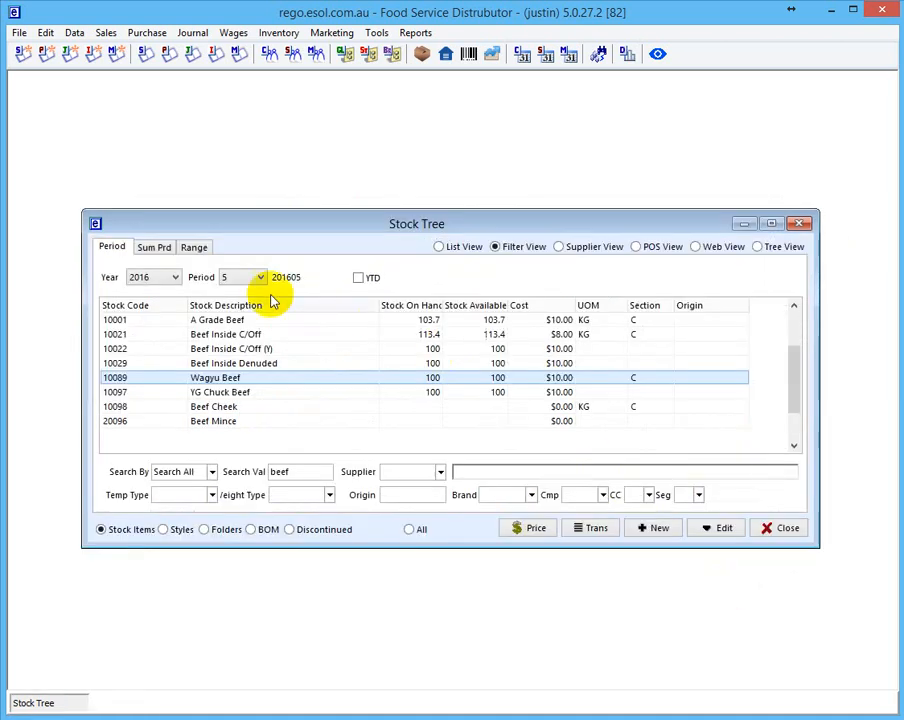
Review the price bands, campaign and B2B supplier and customer prices of A Grade Beef, and close the stock list
left_click(194, 322)
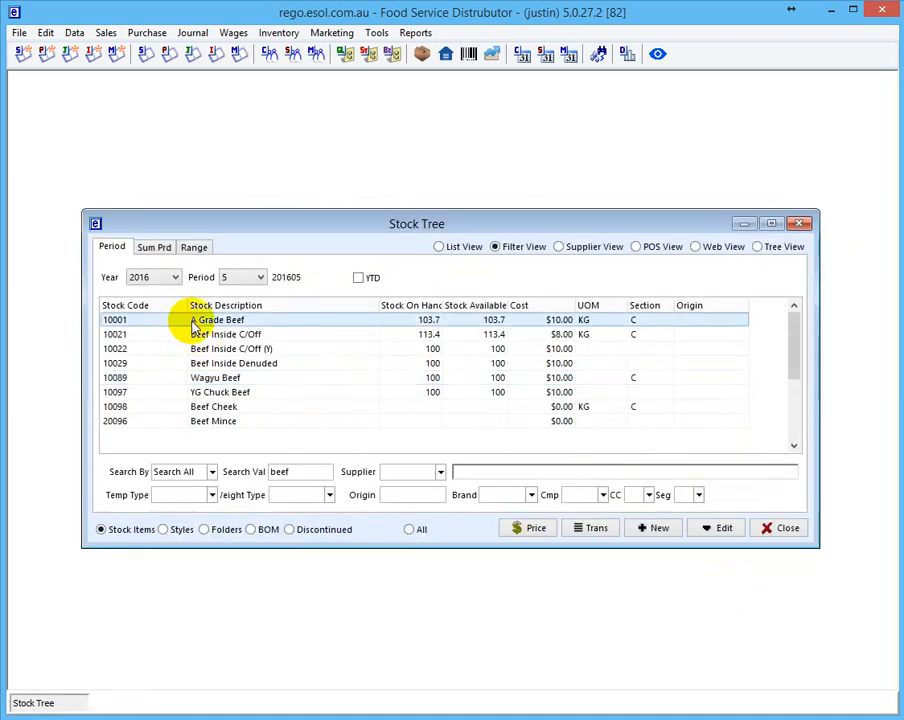
left_click(719, 528)
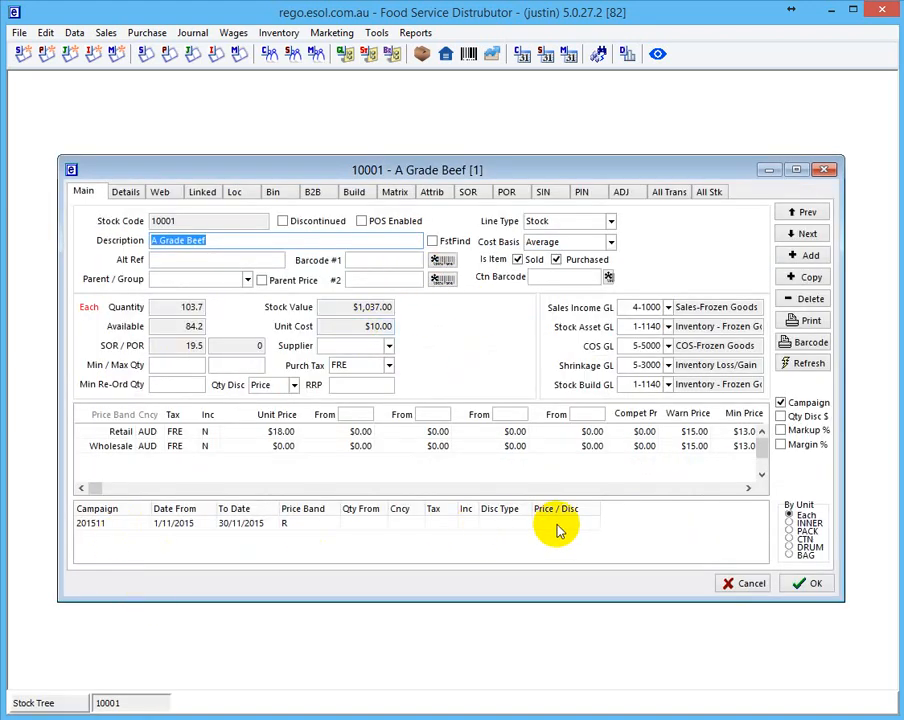
left_click(314, 194)
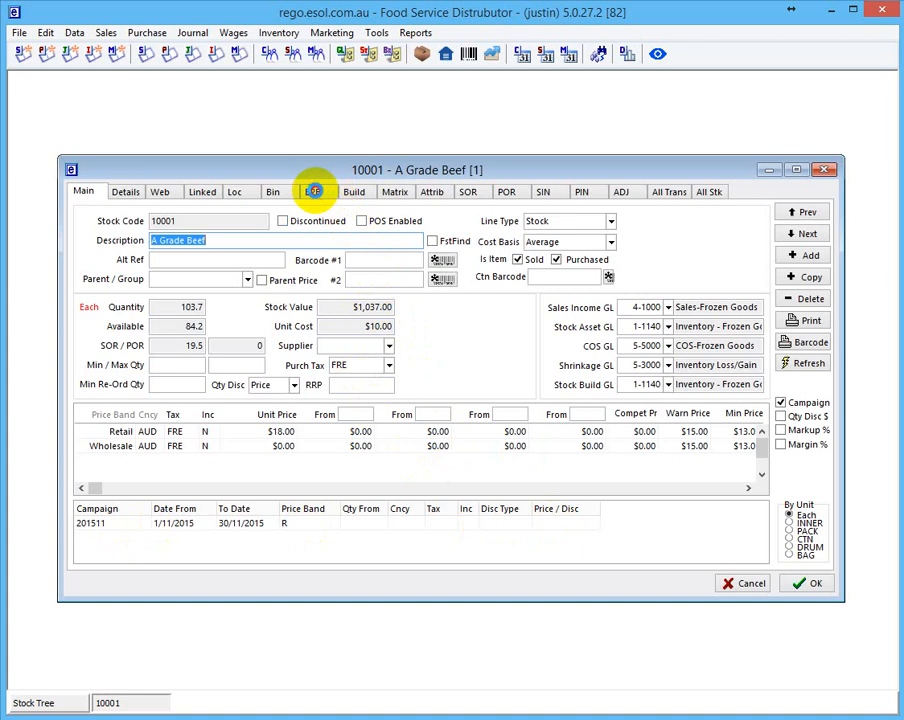
left_click(313, 193)
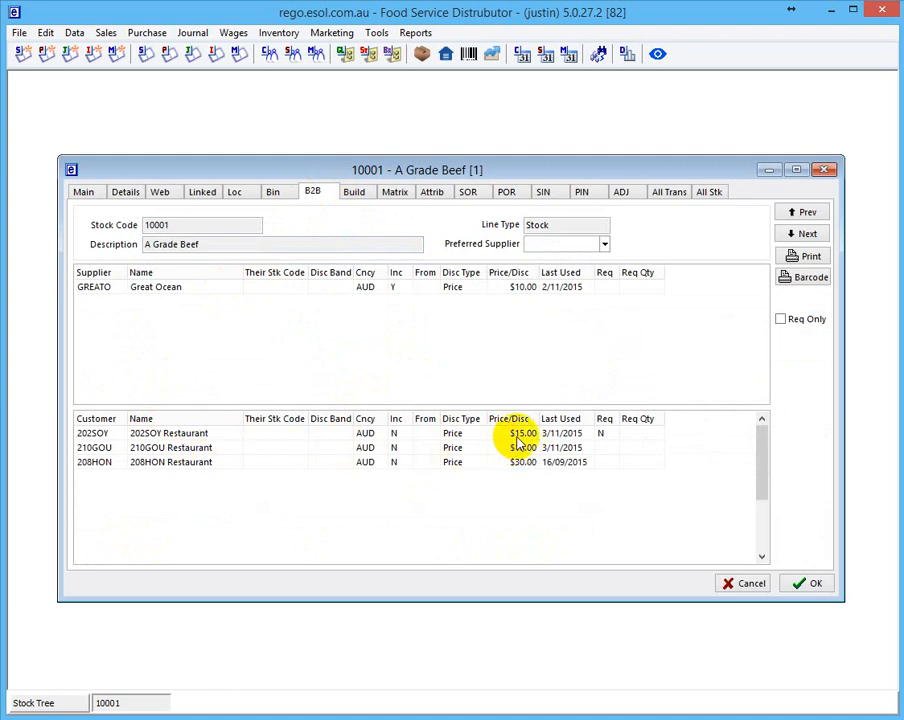
left_click(101, 194)
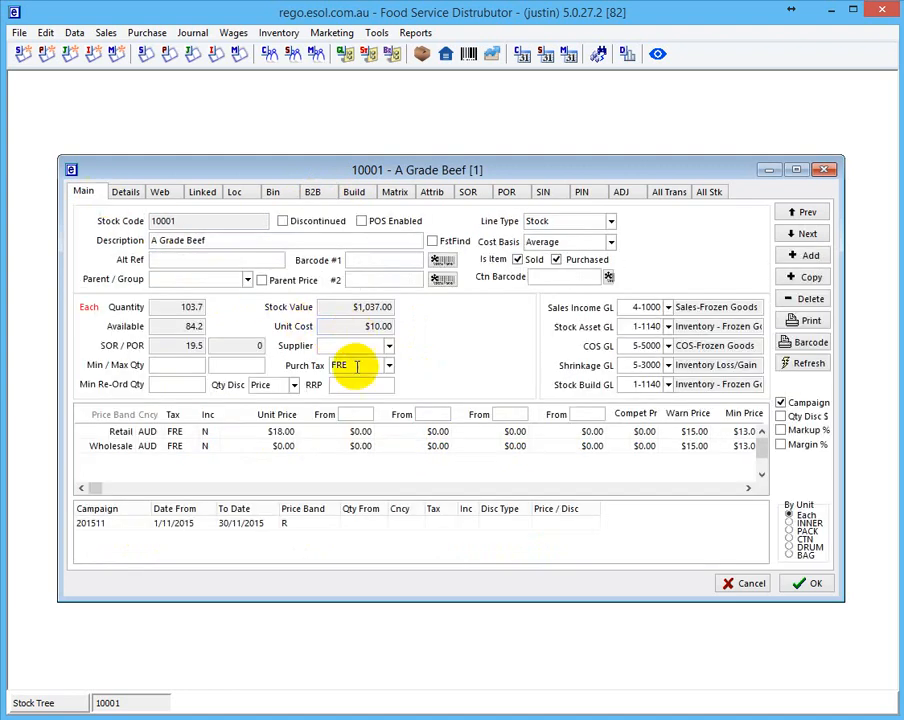
left_click(731, 588)
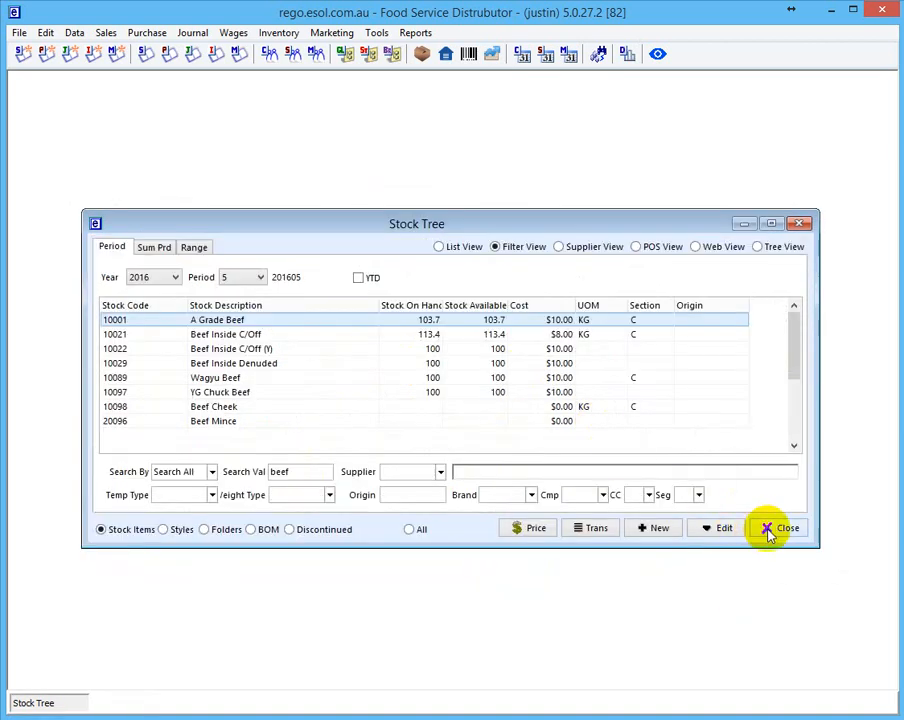
left_click(761, 527)
Create a new sales order for the customer 202SOY Restaurant and go to its first stock line
left_click(22, 53)
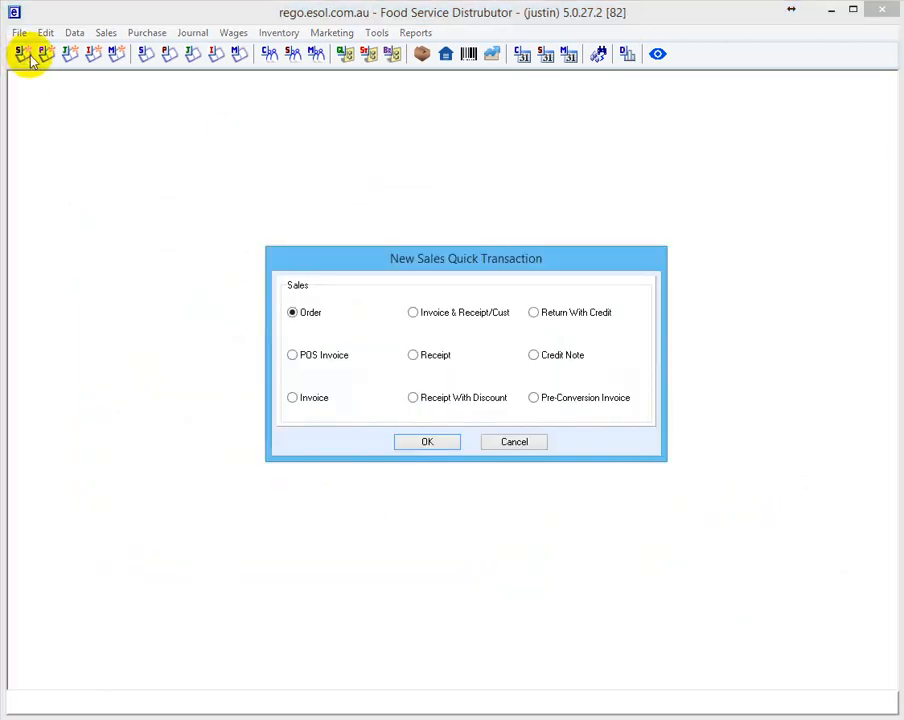
key("Return")
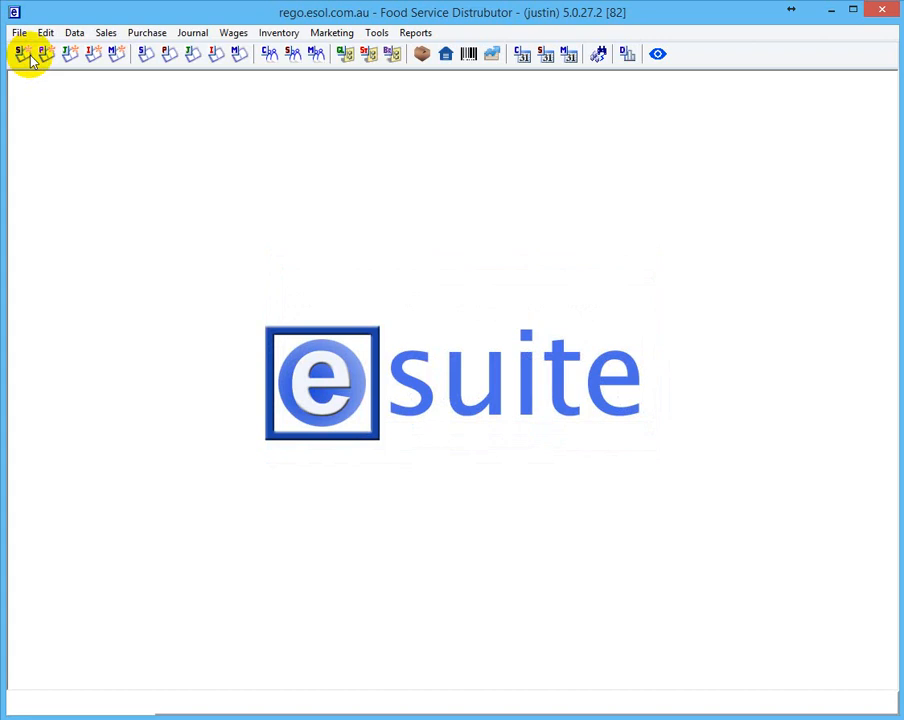
key("Return")
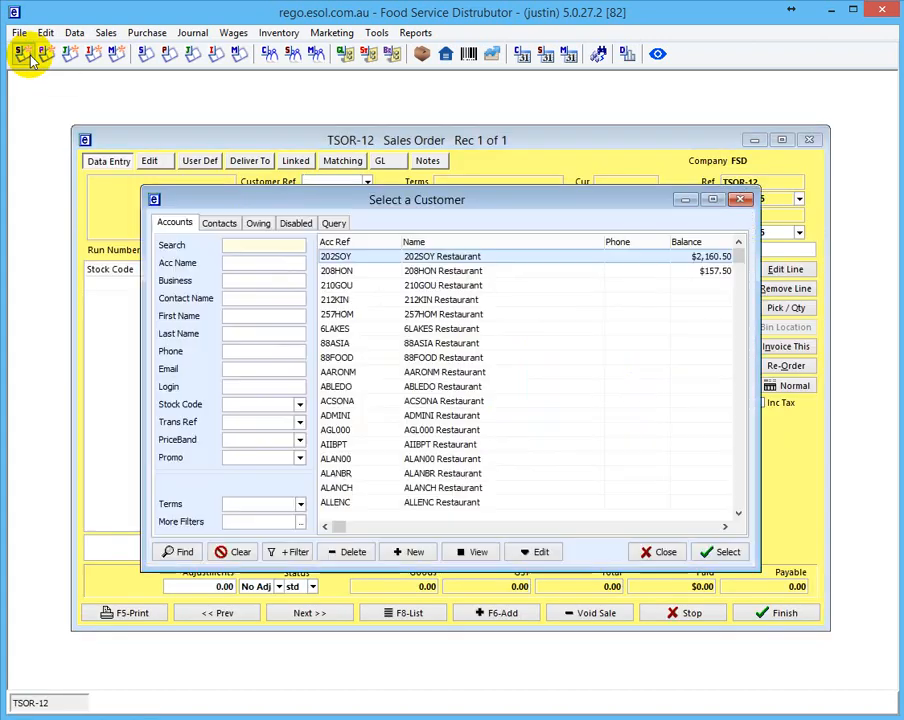
key("Return")
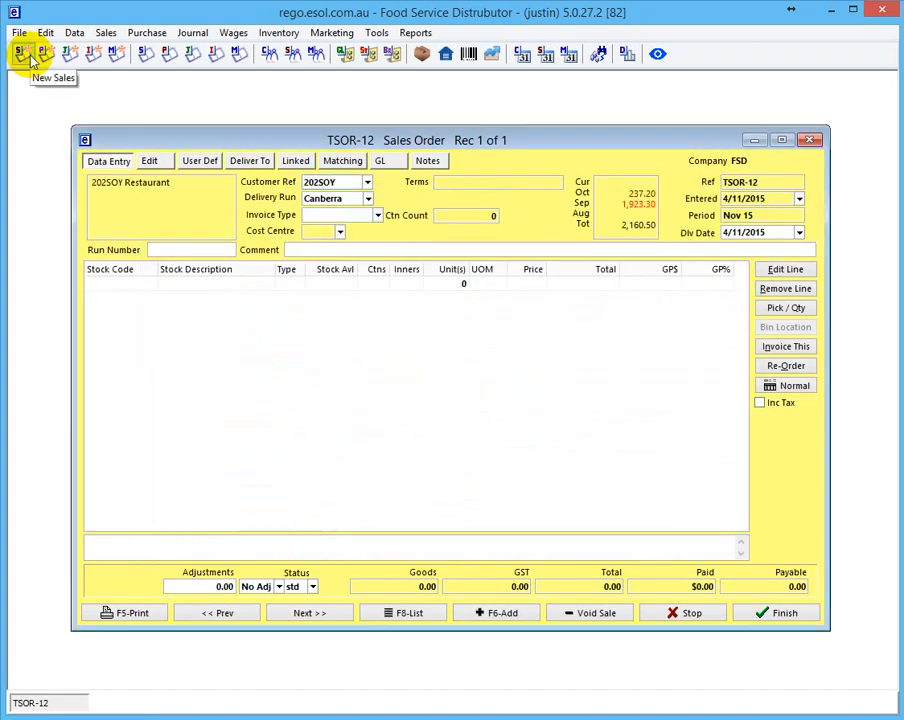
key("Return")
key("Return")
key("Return")
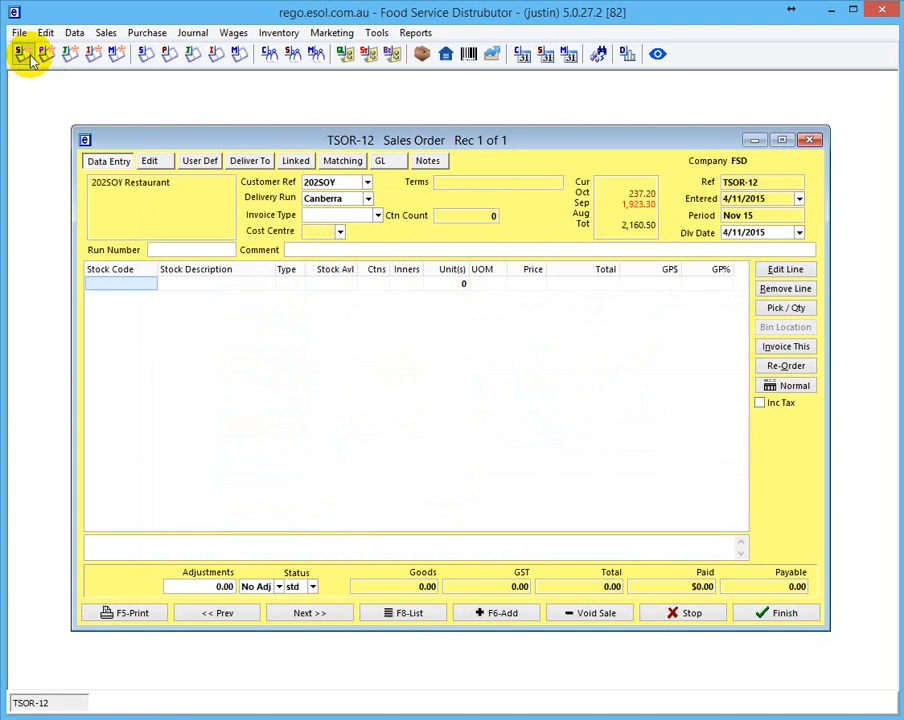
Add Wagyu Beef to the order's first line by looking up "wag" as the stock code
type("wag")
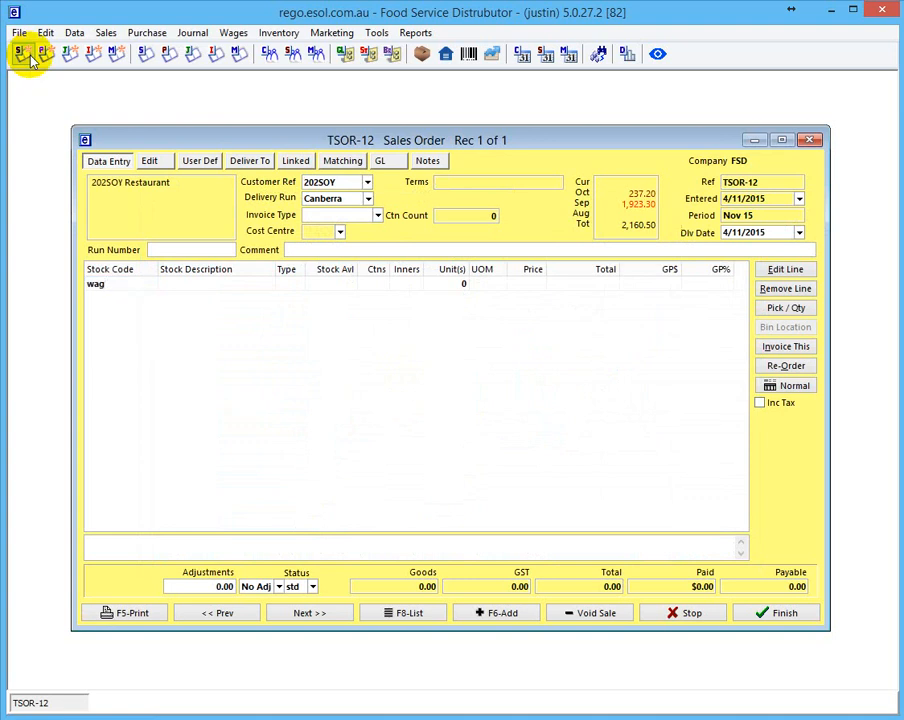
key("Return")
key("Return")
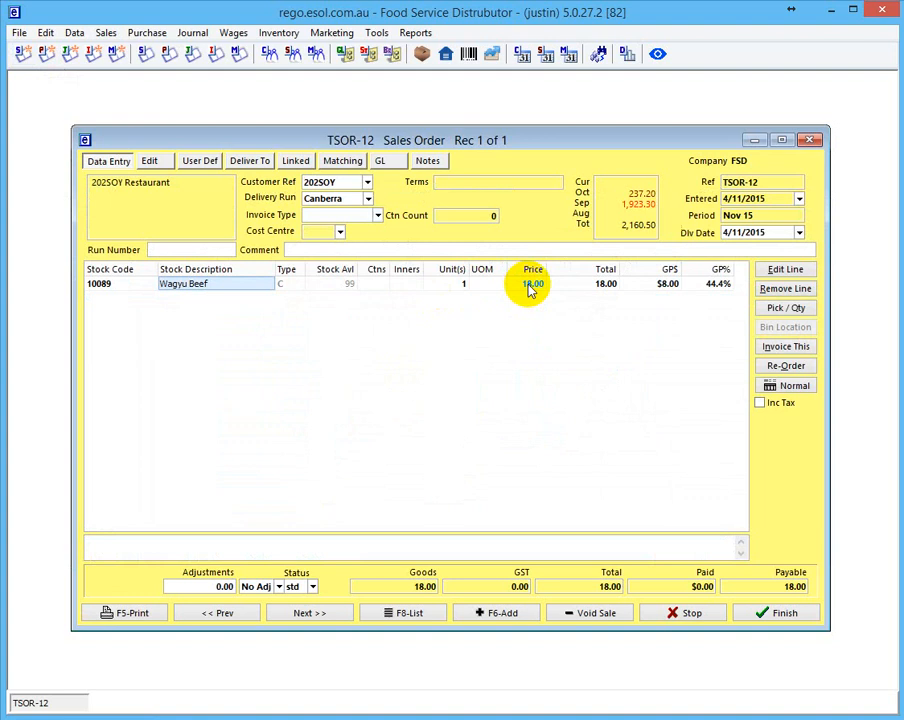
Add A Grade Beef on a second order line by looking up "beef" as the stock code
key("Down")
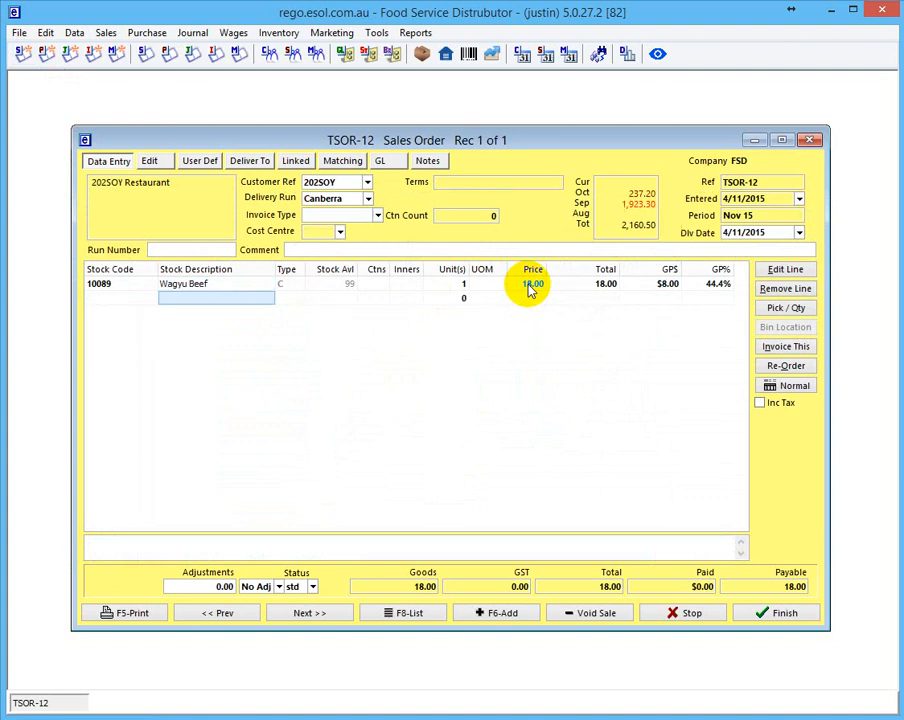
key("Left")
type("bee")
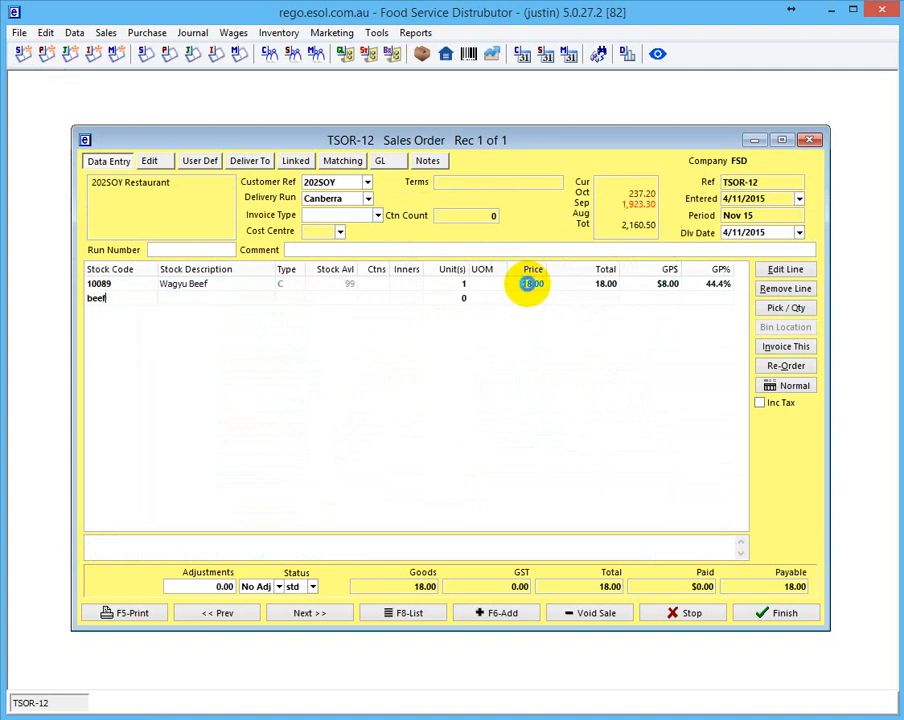
type("f")
key("Return")
key("Return")
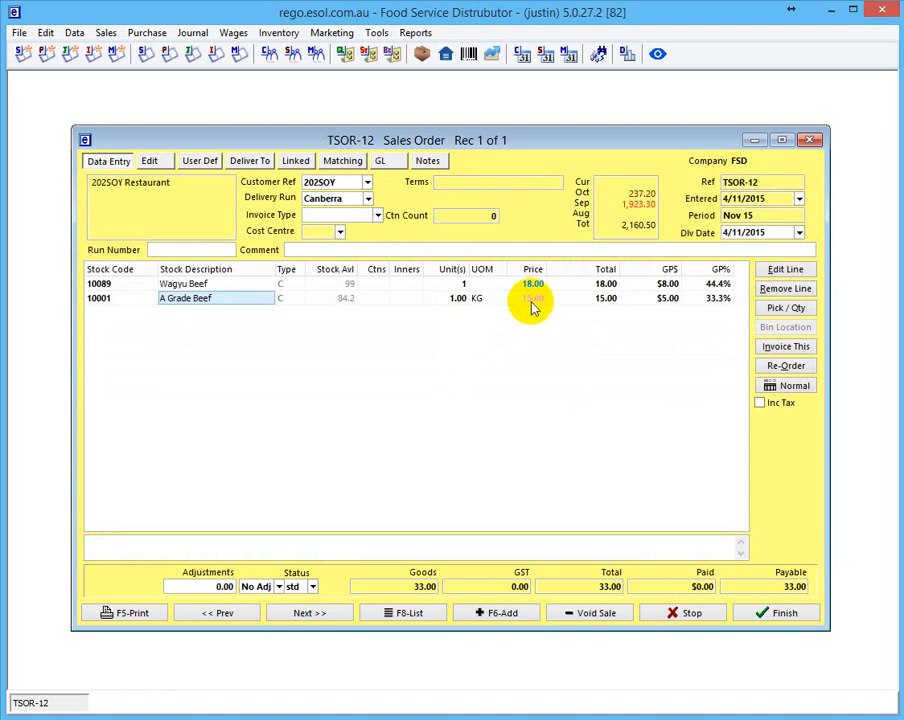
Open the order customer's record and compare the band price and customer price of A Grade Beef in its B2B pricing
left_click(316, 180)
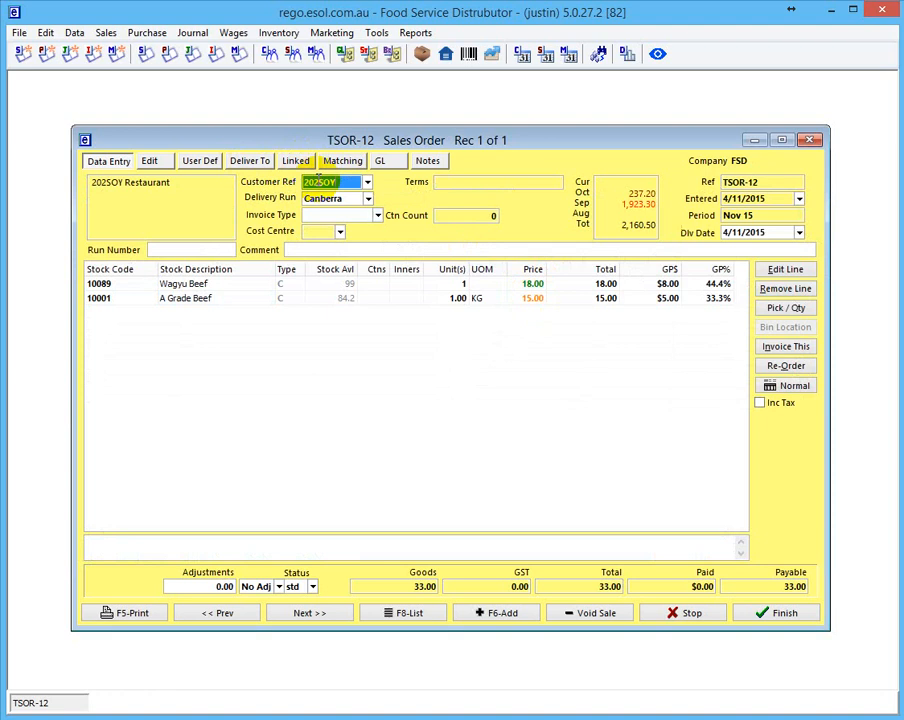
double_click(318, 180)
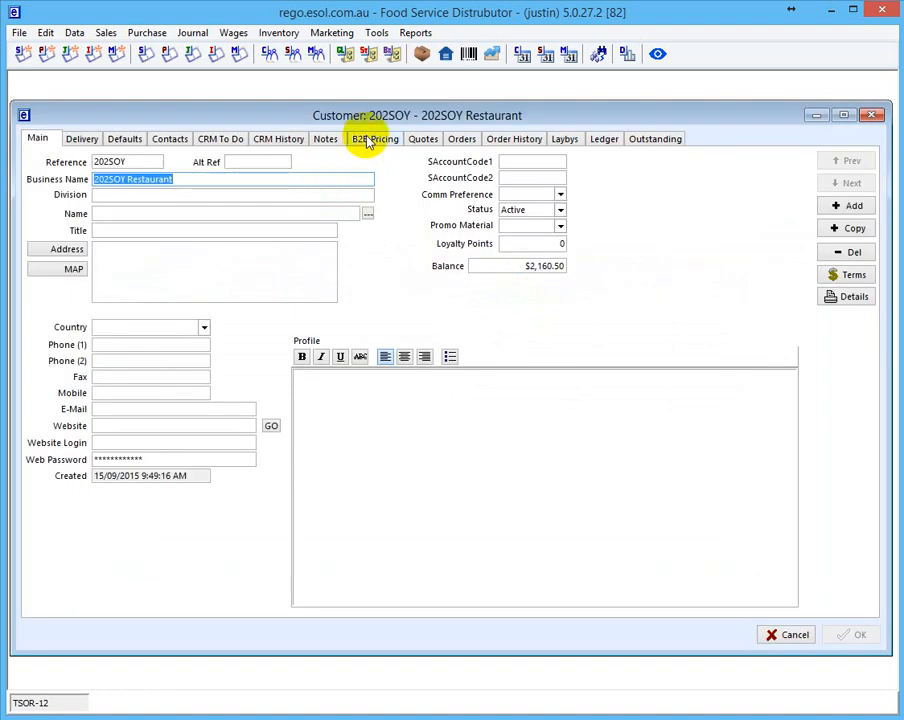
left_click(366, 137)
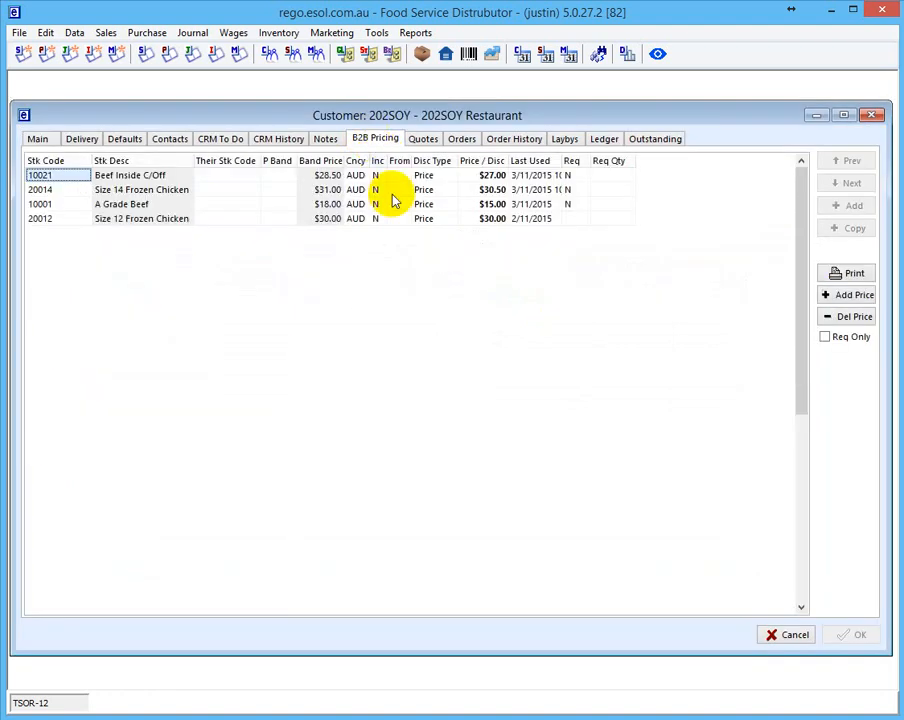
left_click(487, 206)
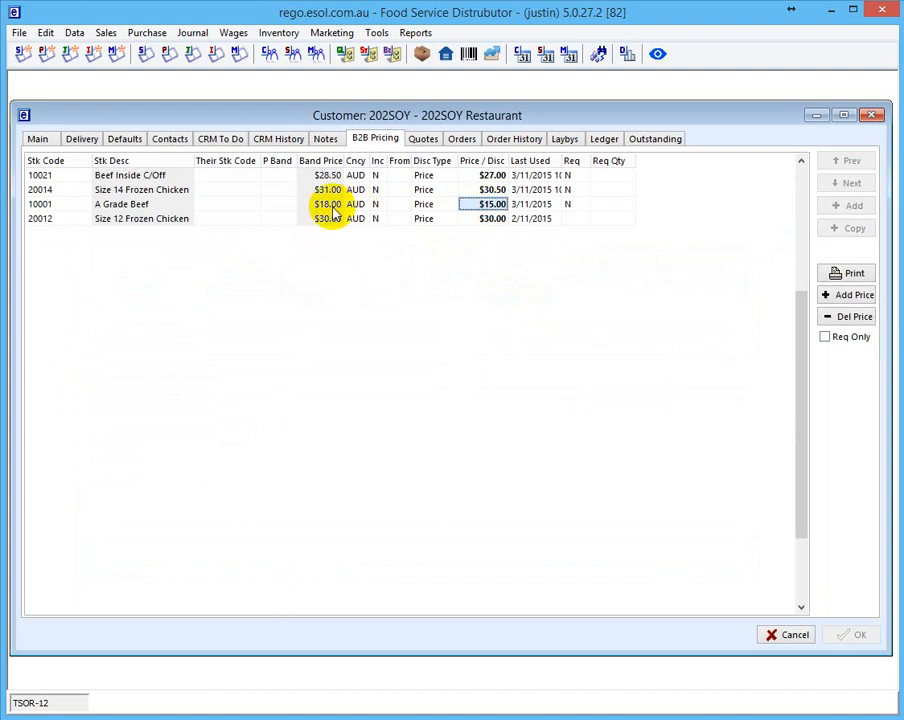
left_click(330, 207)
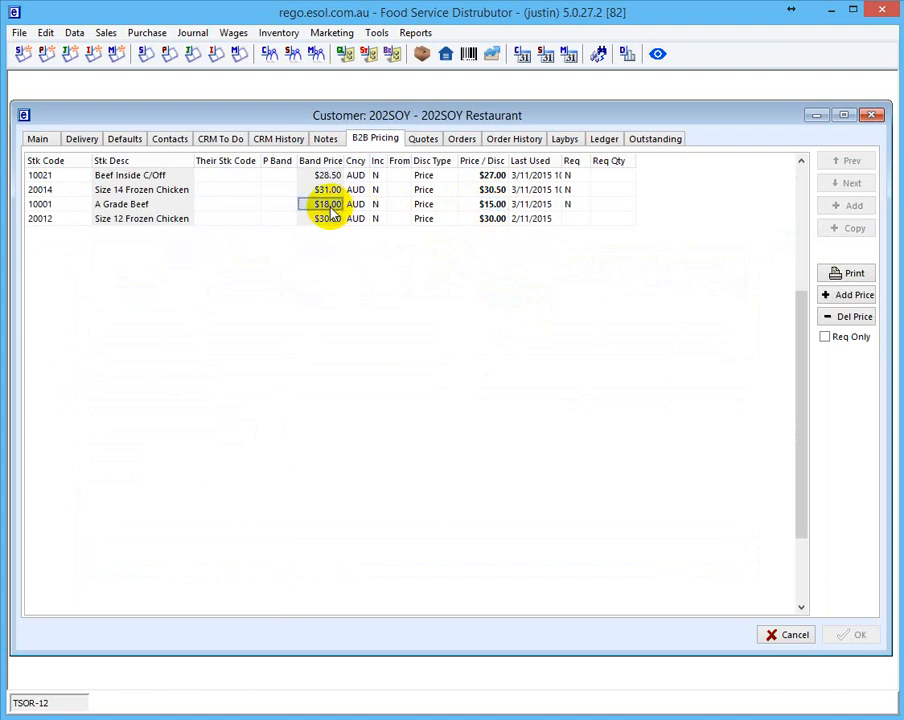
left_click(785, 634)
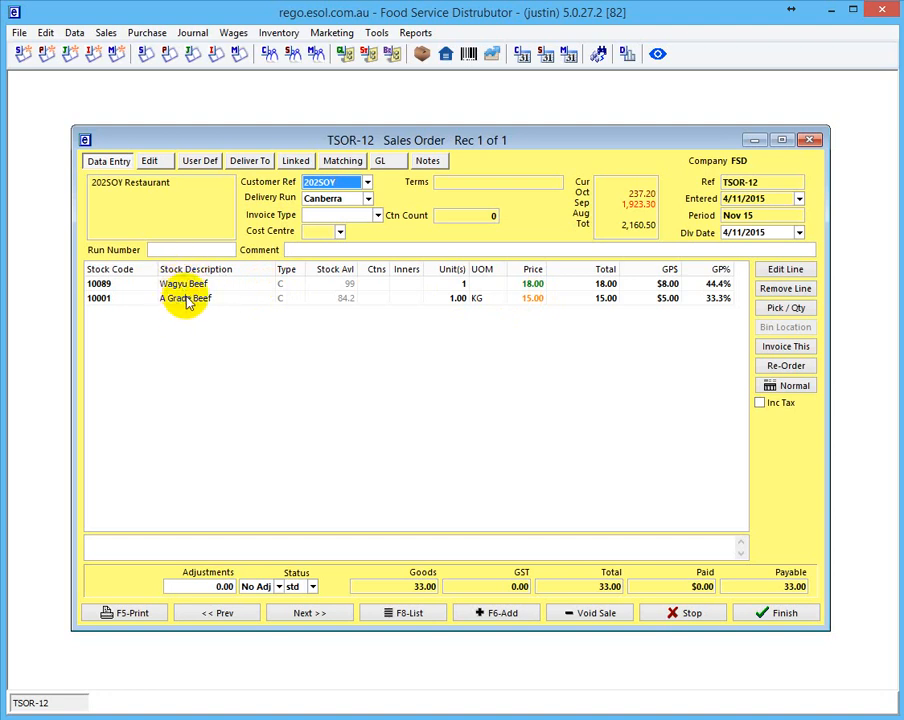
Try unit prices of 11 and 14 on the Wagyu Beef order line
left_click(535, 288)
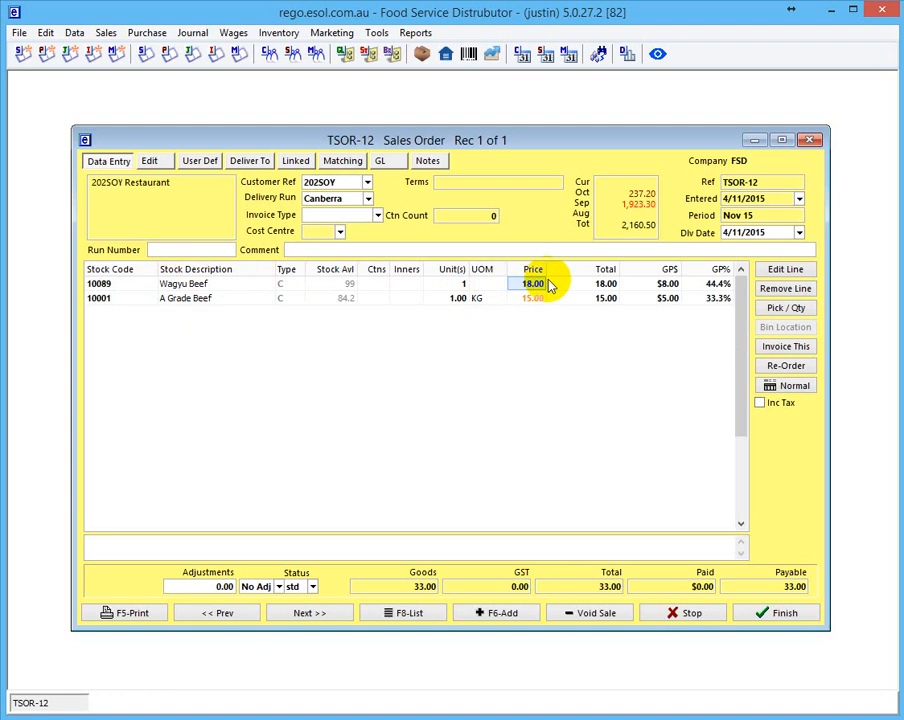
type("11")
key("Return")
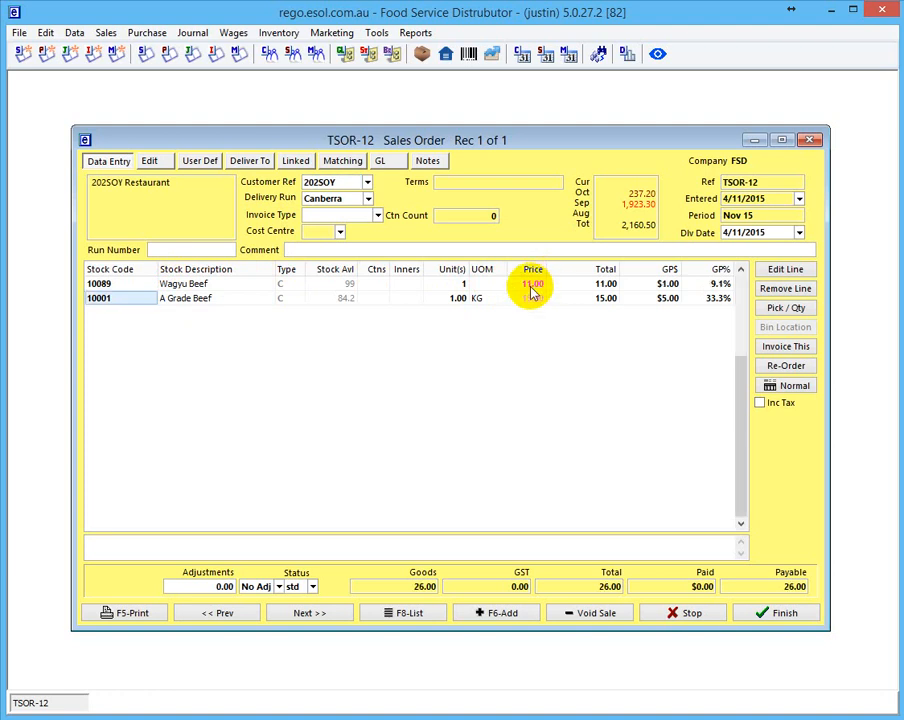
left_click(533, 288)
type("14")
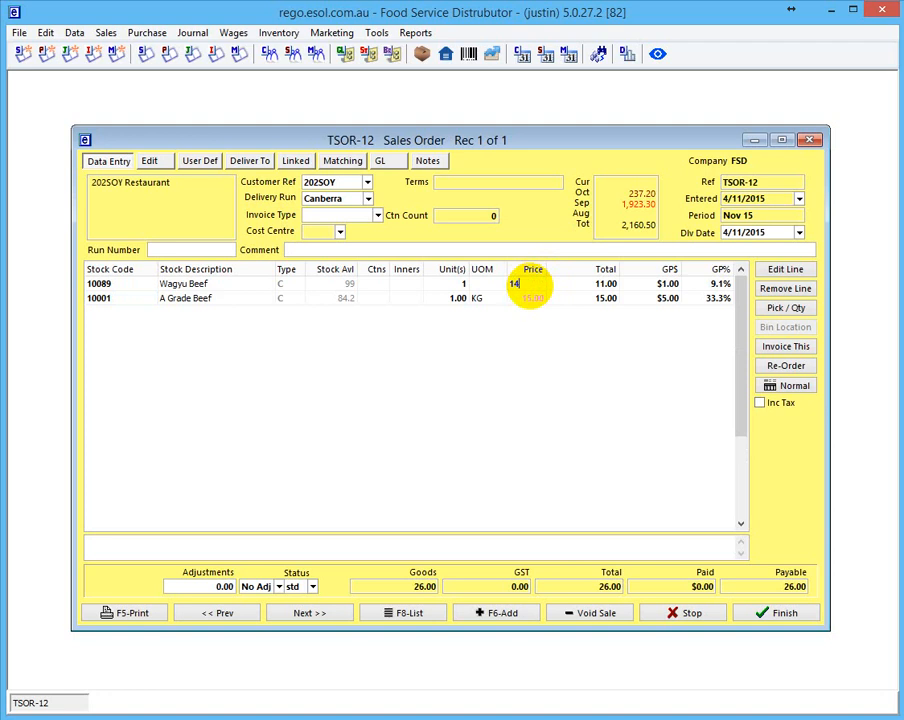
key("Return")
Set the price on the Wagyu Beef order line to 19
left_click(530, 288)
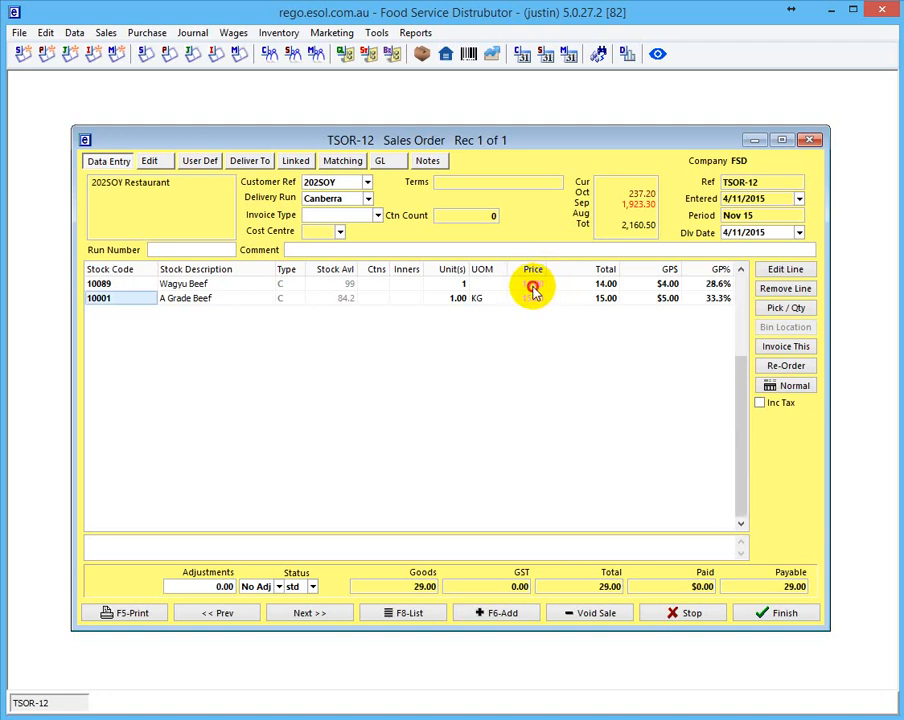
type("19")
key("Return")
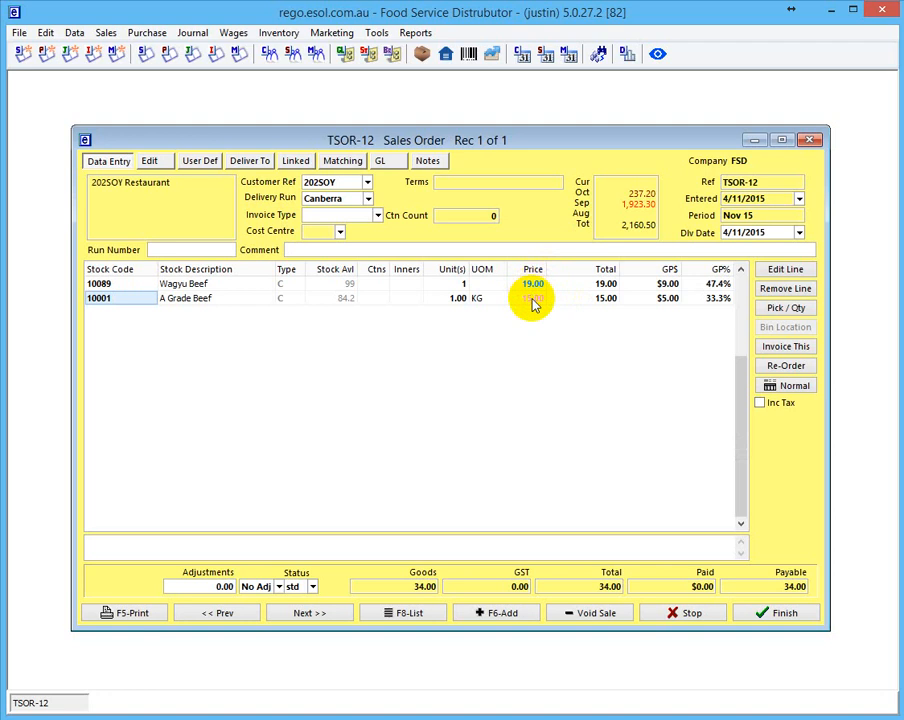
Set the price on the A Grade Beef order line to 14
left_click(532, 299)
type("1")
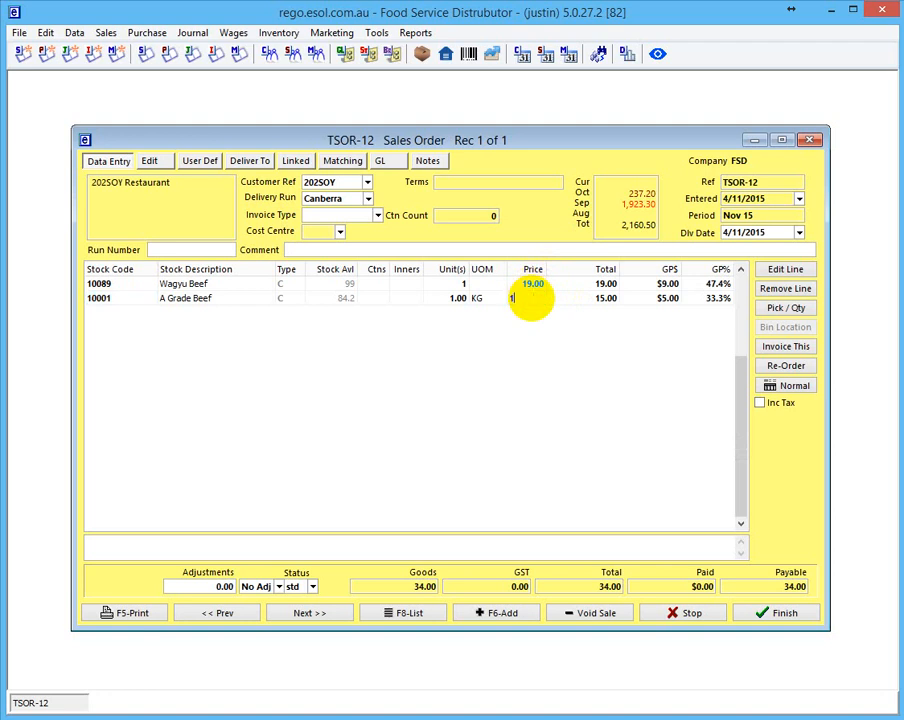
type("4")
key("Return")
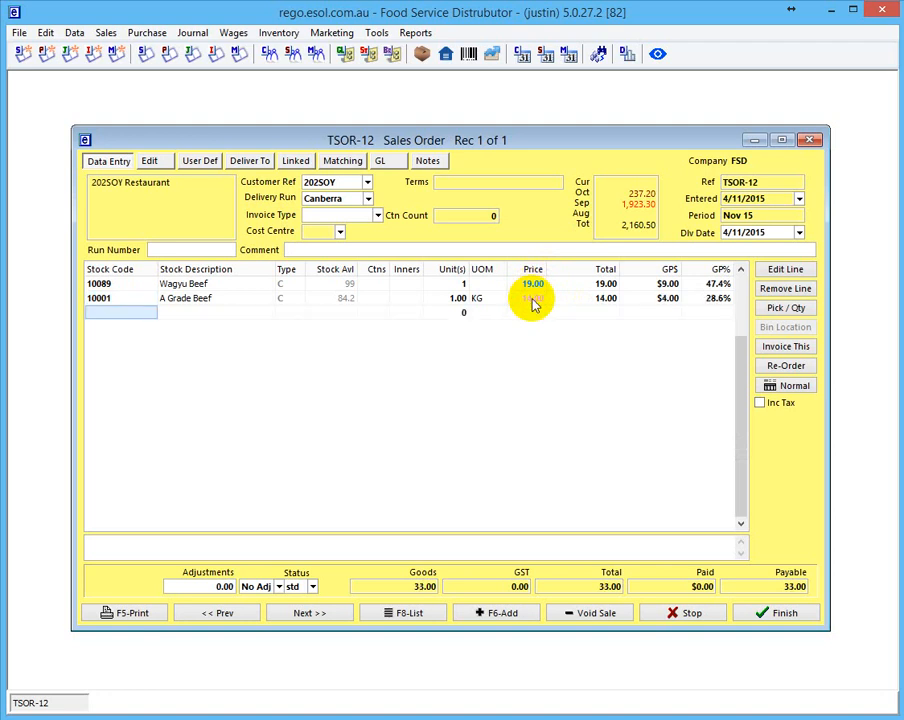
Check the price colours on the Wagyu Beef and A Grade Beef lines and finish the sales order
left_click(532, 287)
left_click(531, 299)
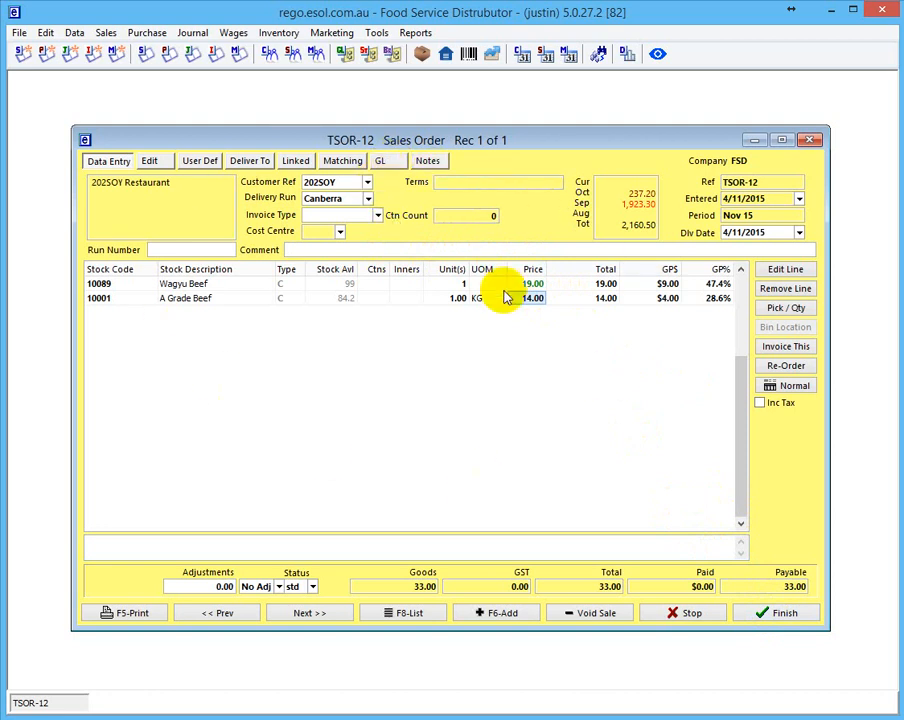
left_click(780, 617)
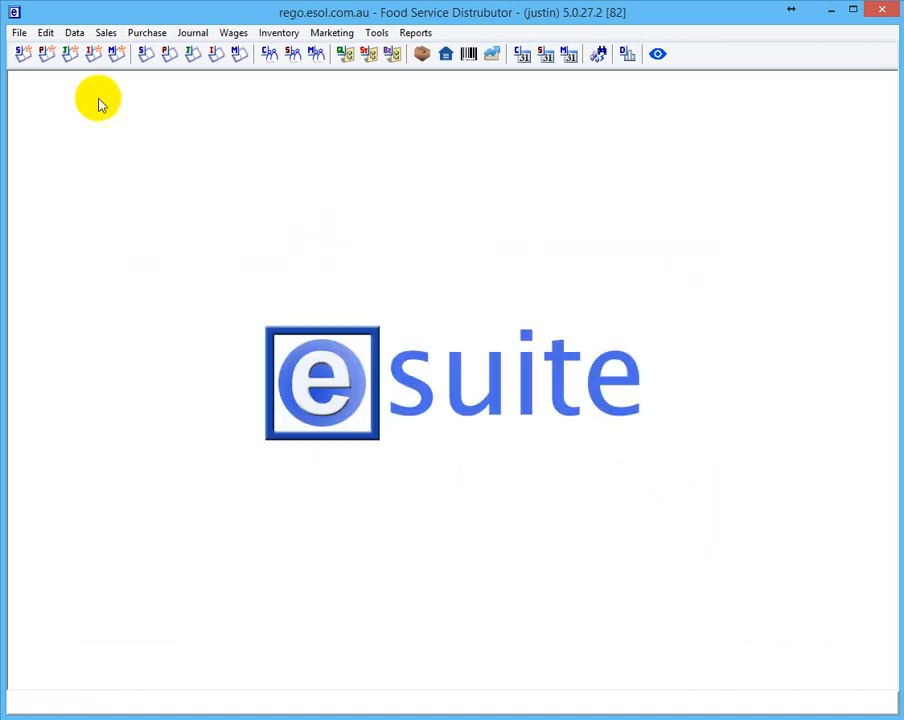
Open the grid column settings of the sales Order batch type and examine its conditional highlighting rules
left_click(17, 32)
mouse_move(60, 80)
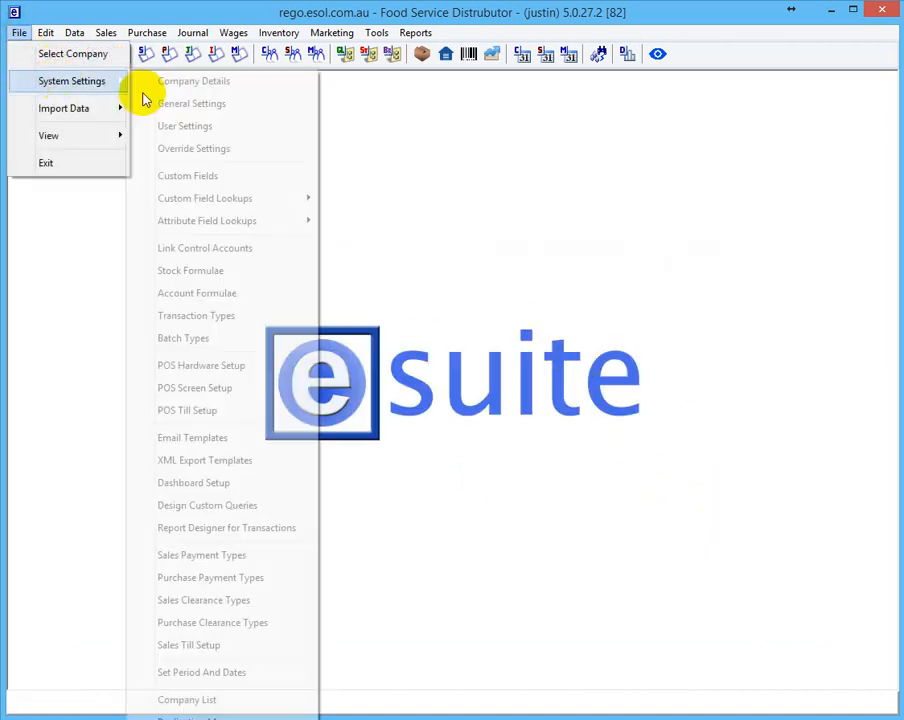
left_click(185, 338)
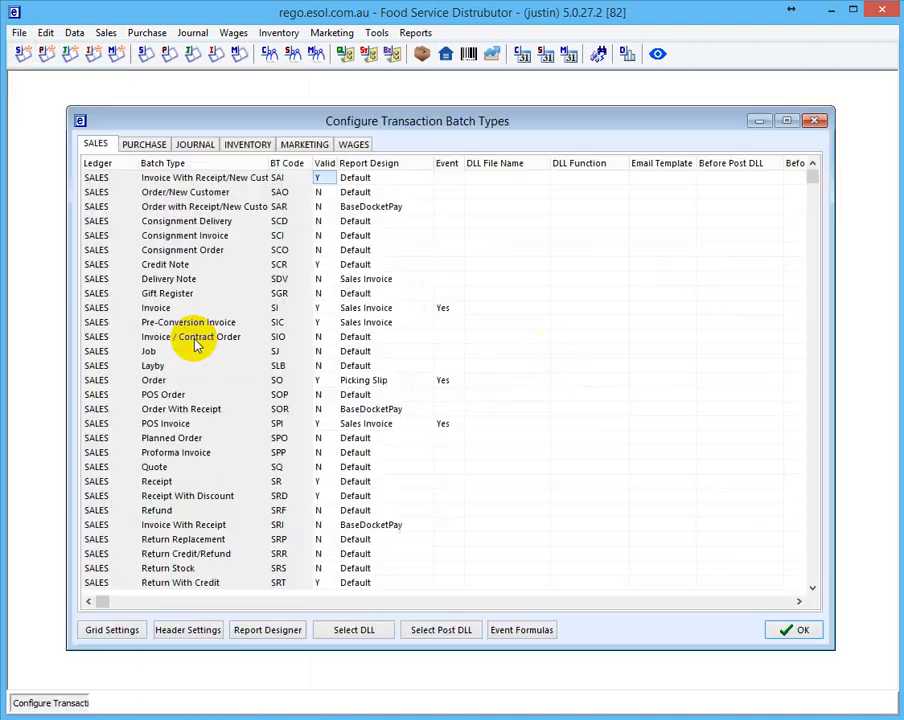
left_click(155, 380)
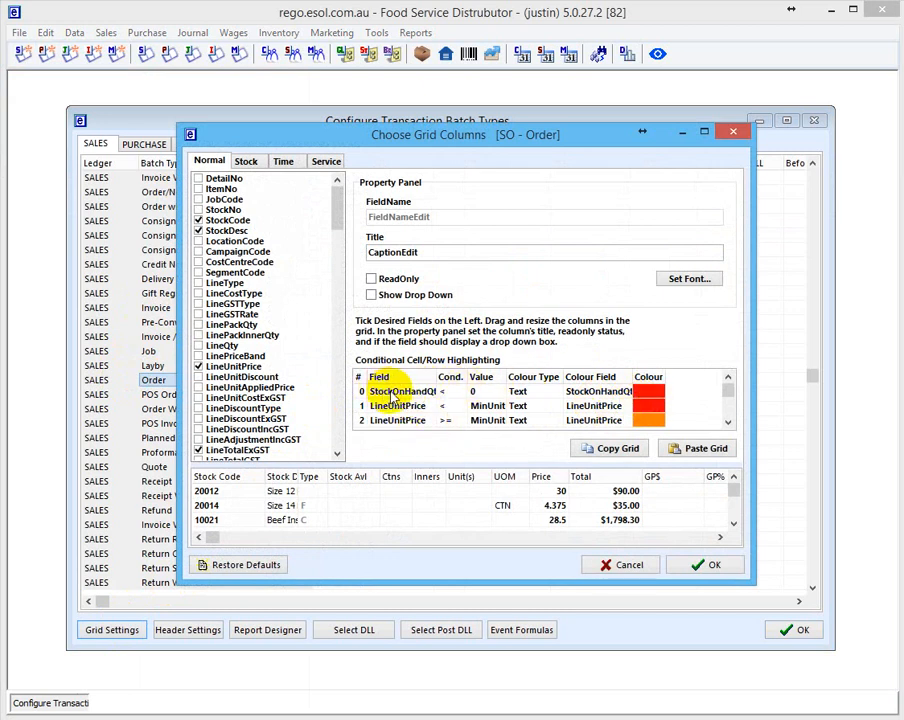
left_click(648, 395)
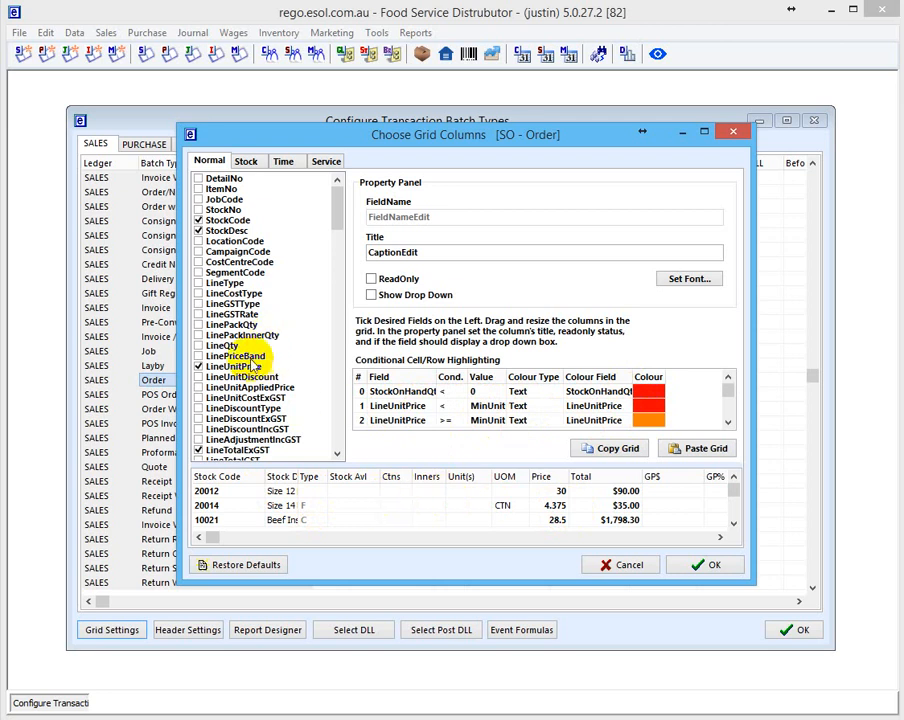
Add the LineUnitCostExGST column to the order grid, title it Cost and make it read-only
left_click(199, 399)
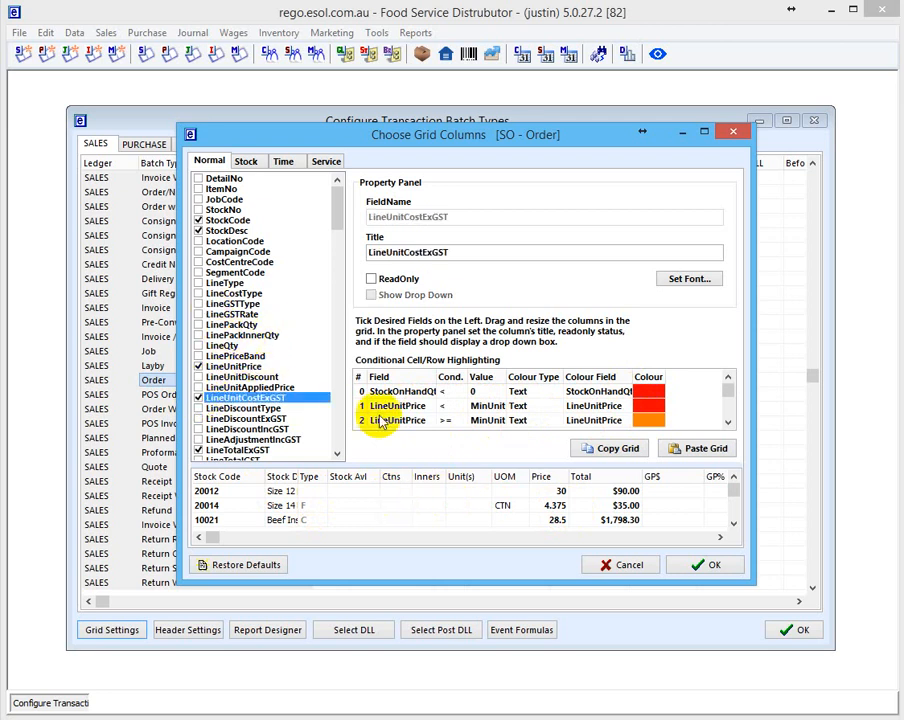
left_click(672, 520)
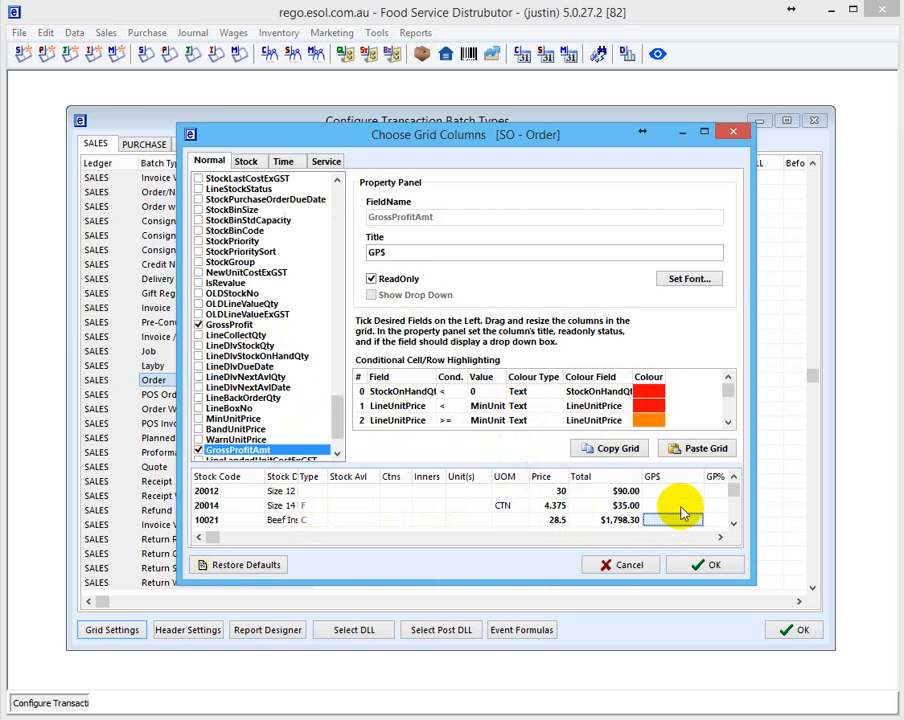
key("Right")
key("Right")
left_click(682, 506)
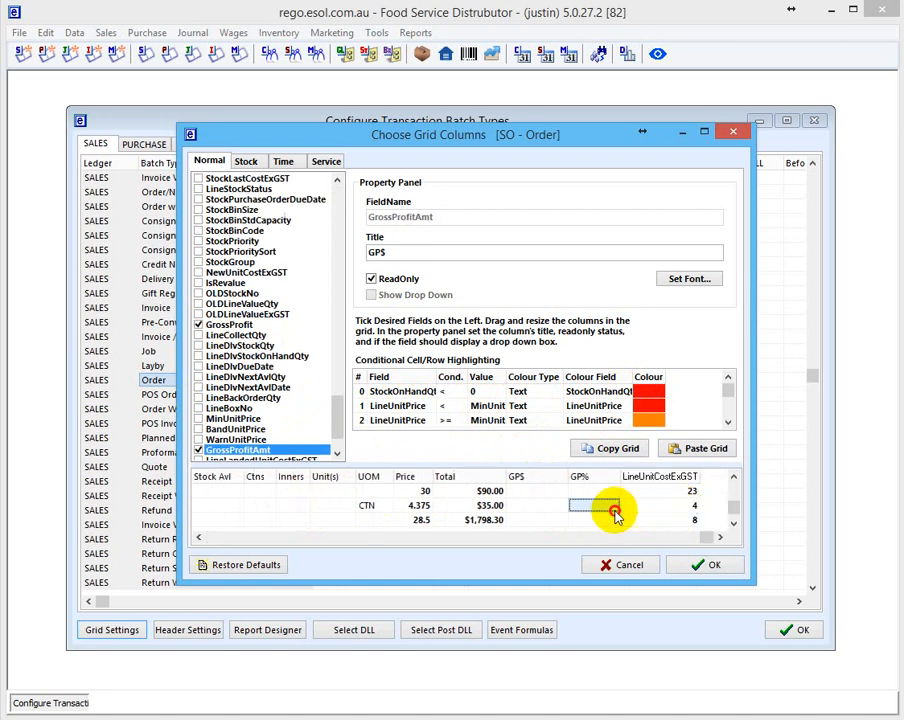
double_click(458, 252)
type("Cost")
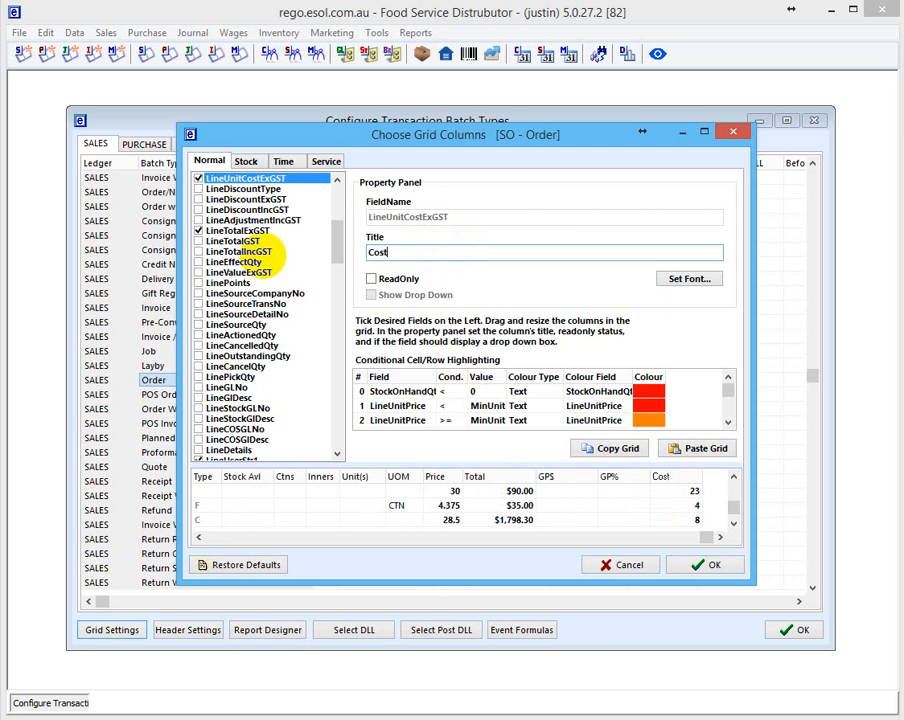
left_click(371, 278)
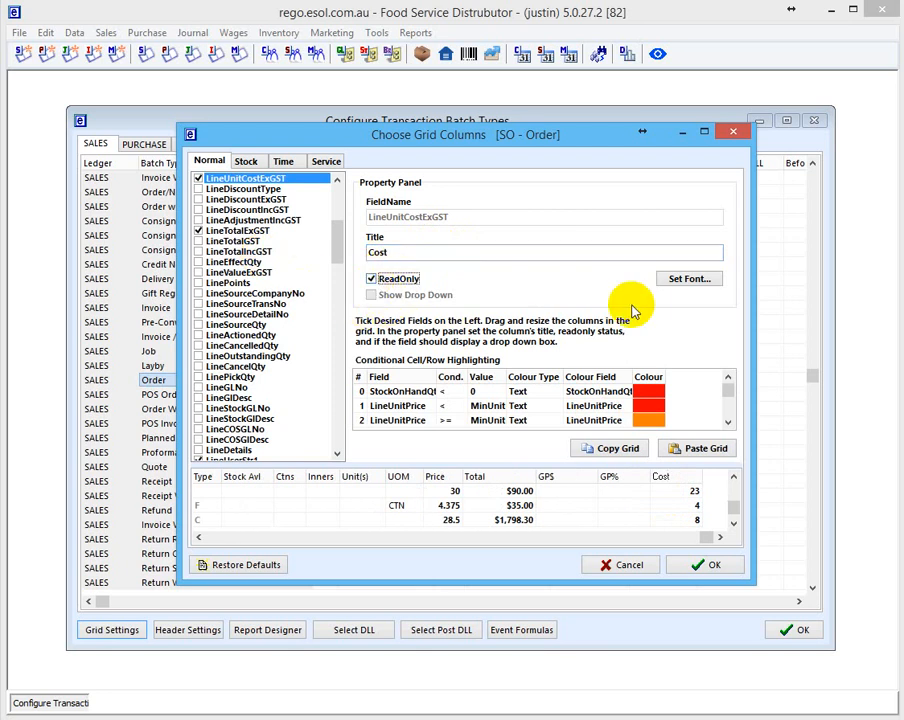
Set the Cost column's font colour to Purple, then save the grid and batch type settings
left_click(668, 278)
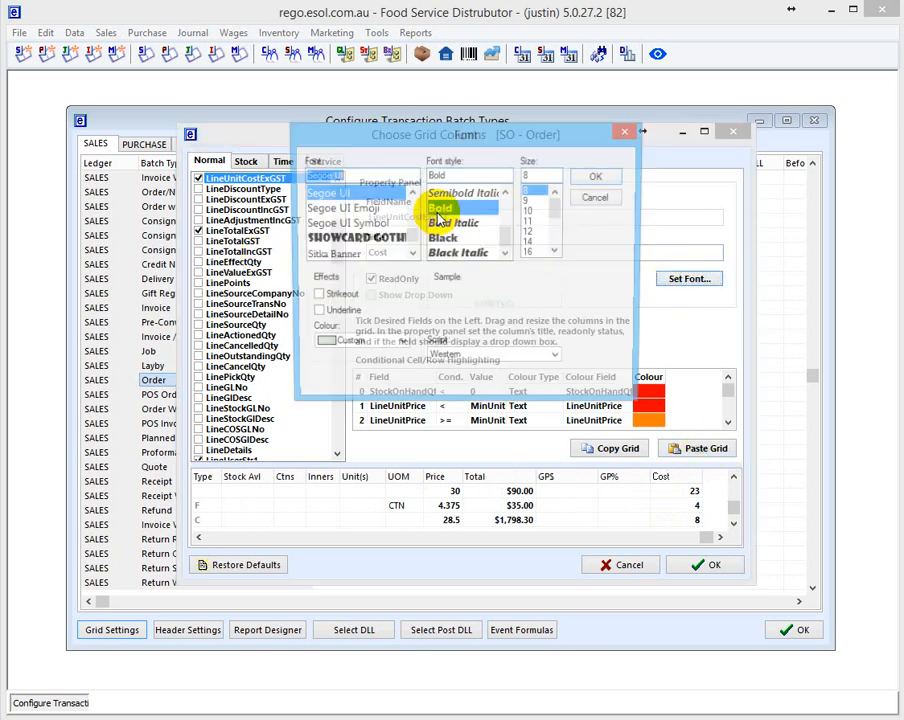
left_click(398, 344)
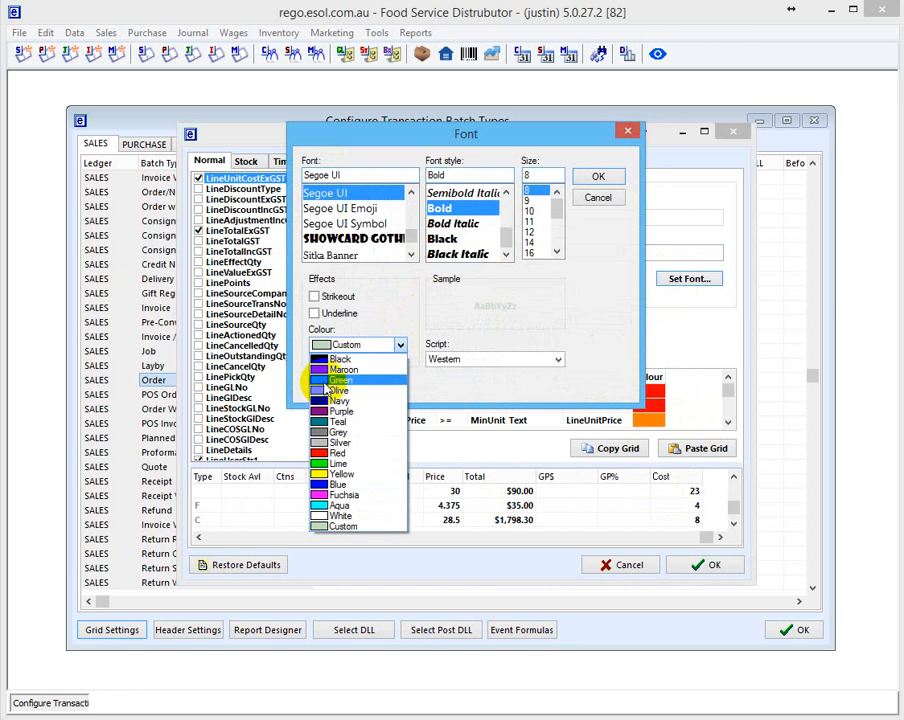
left_click(335, 380)
left_click(400, 345)
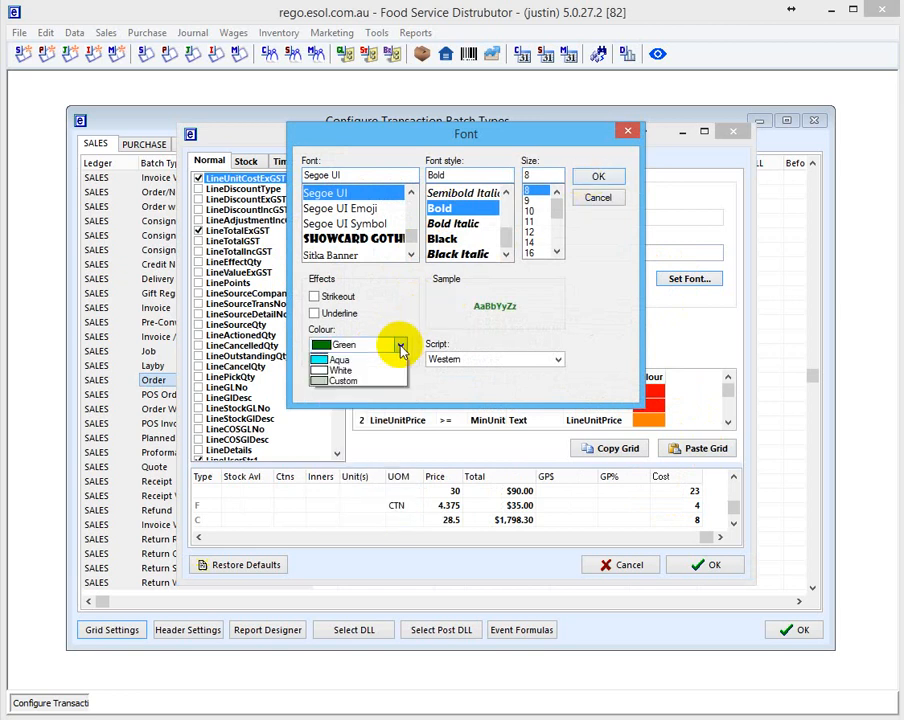
left_click(325, 406)
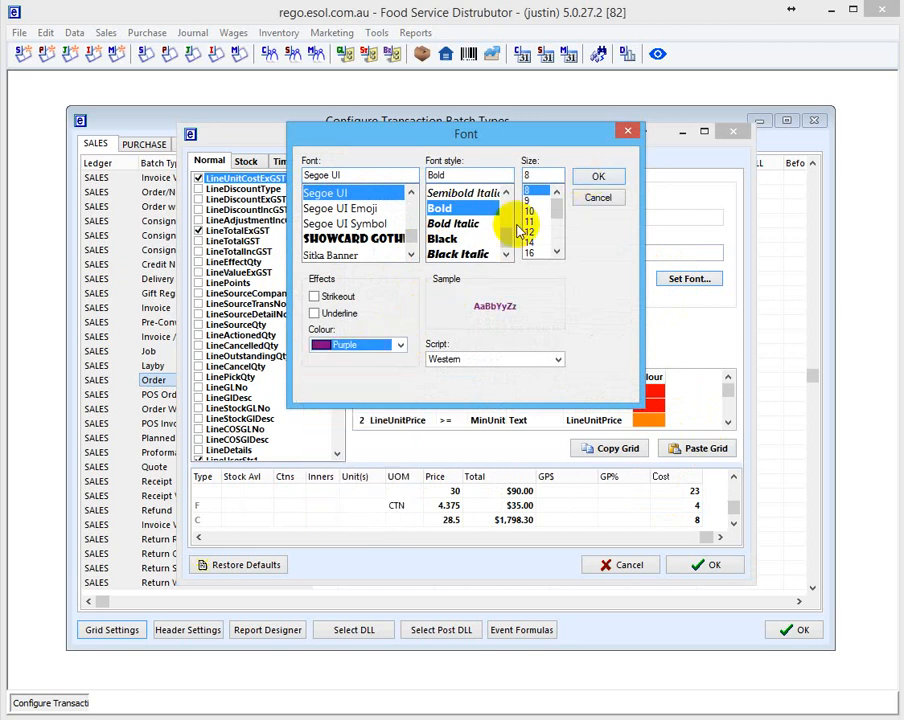
left_click(597, 178)
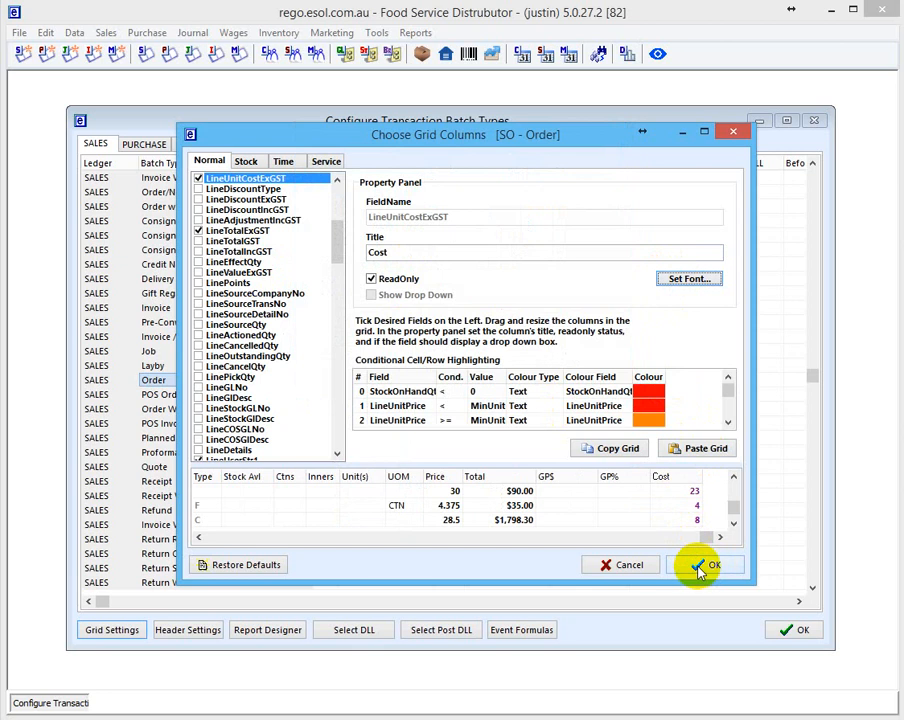
left_click(698, 566)
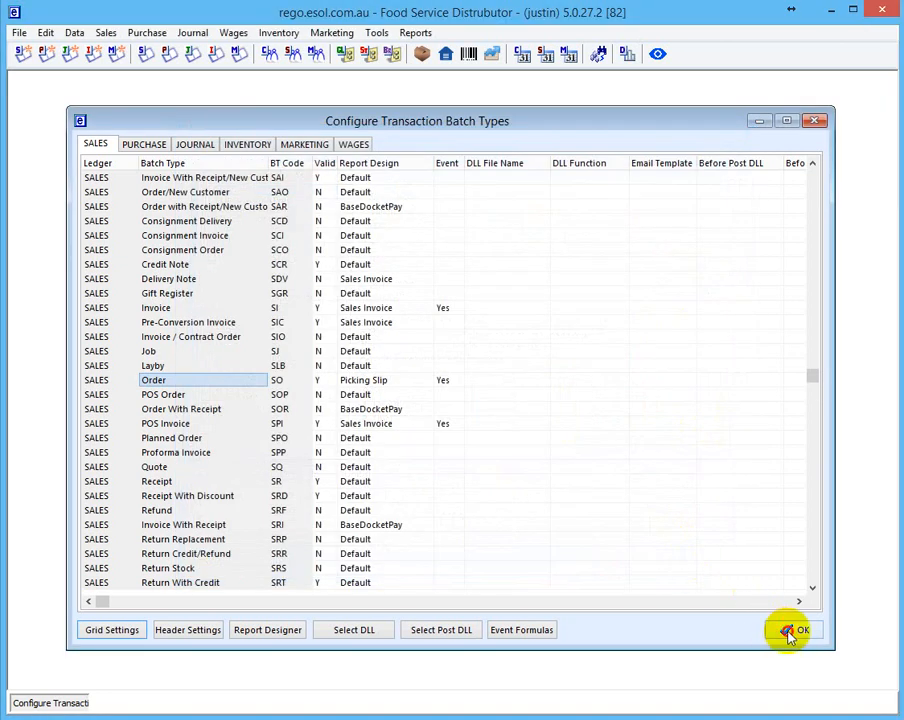
left_click(786, 625)
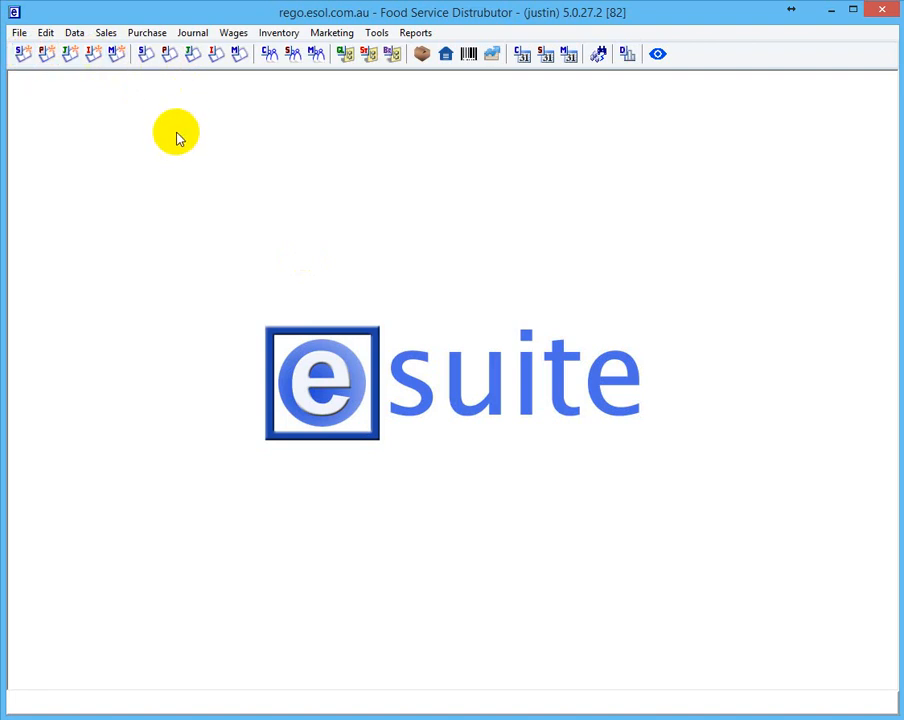
Reopen the most recent sales order from the list of sales orders
left_click(145, 55)
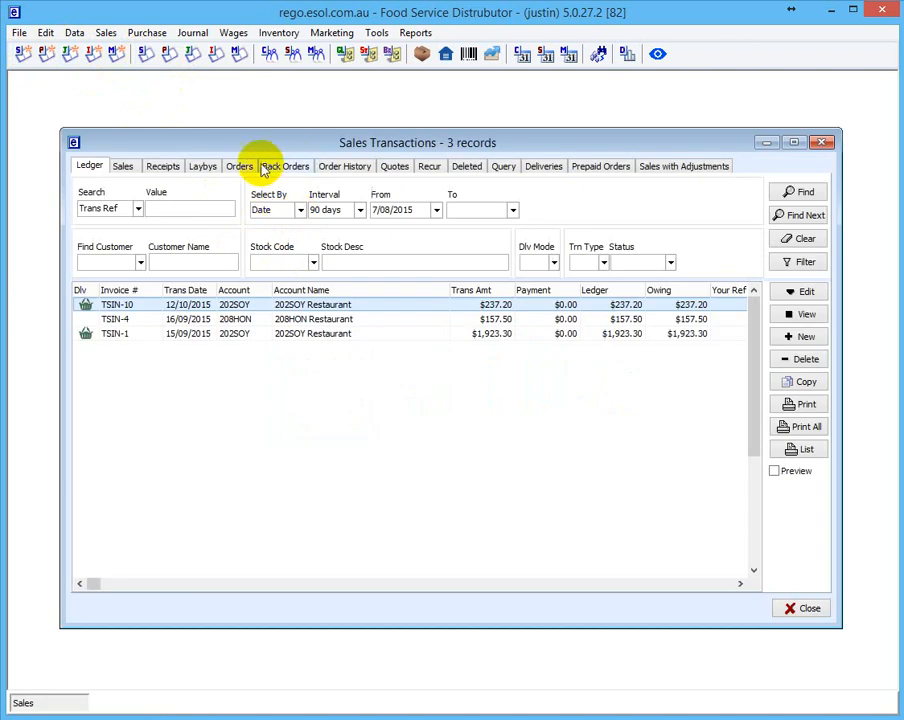
left_click(240, 166)
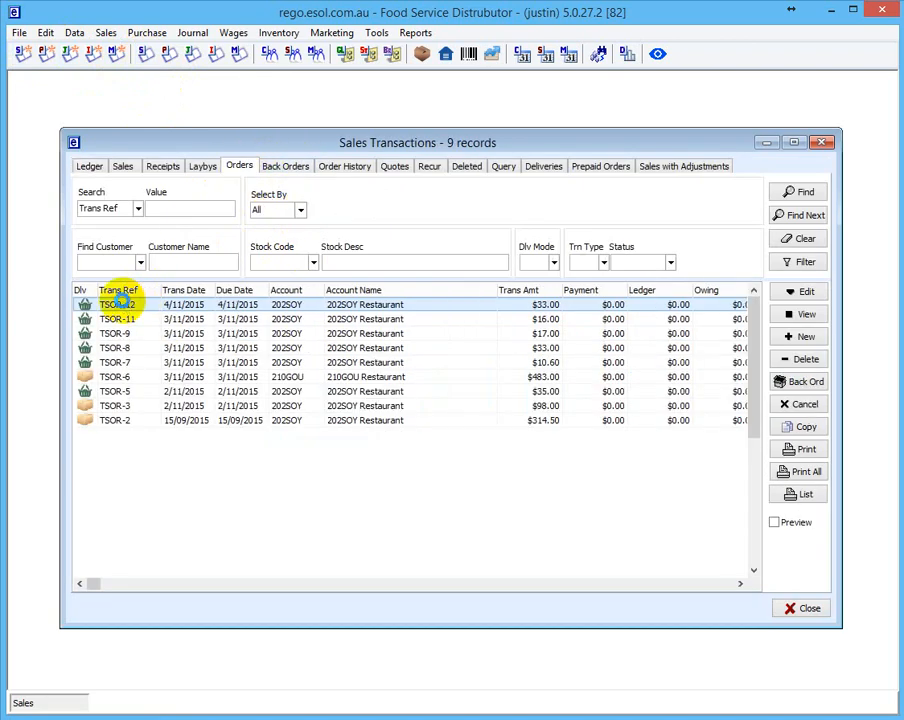
double_click(120, 305)
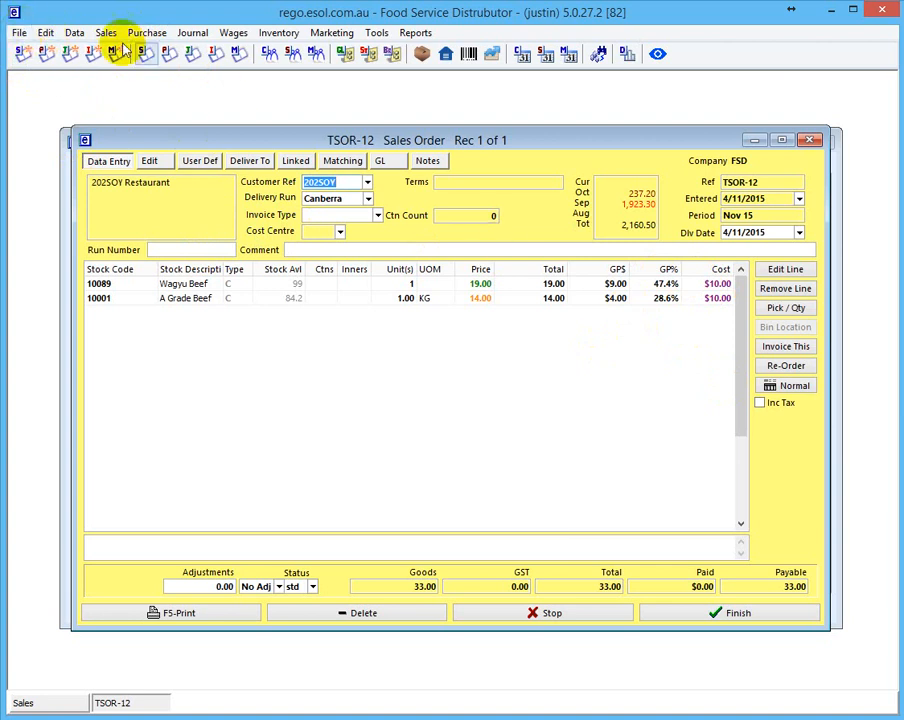
Examine the stock cost markup field and default percent in the general inventory settings, leaving them unsaved
left_click(19, 34)
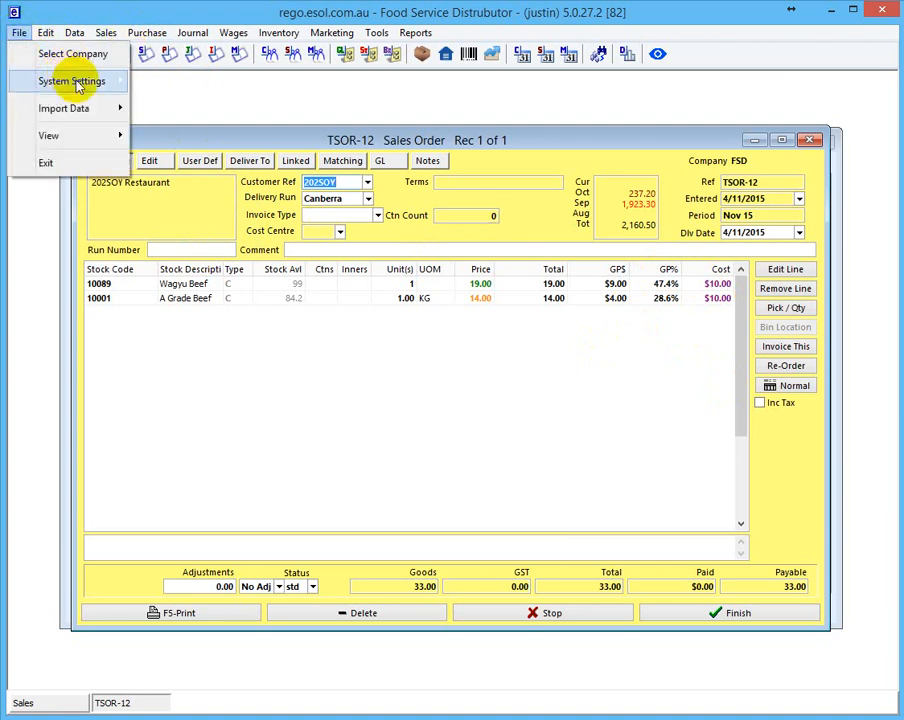
mouse_move(74, 80)
left_click(185, 105)
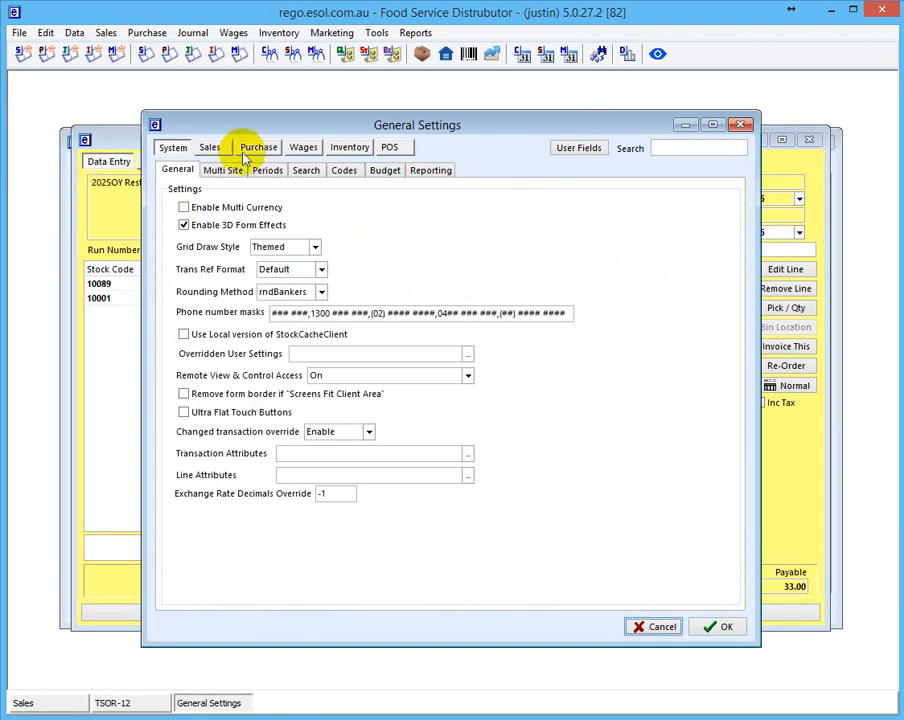
left_click(350, 147)
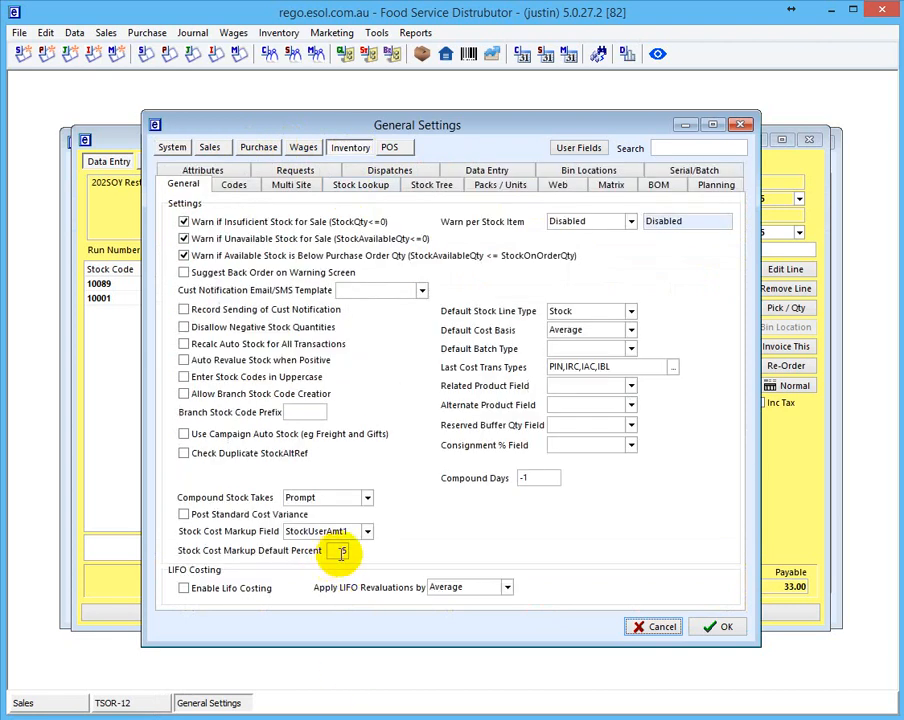
left_click(657, 628)
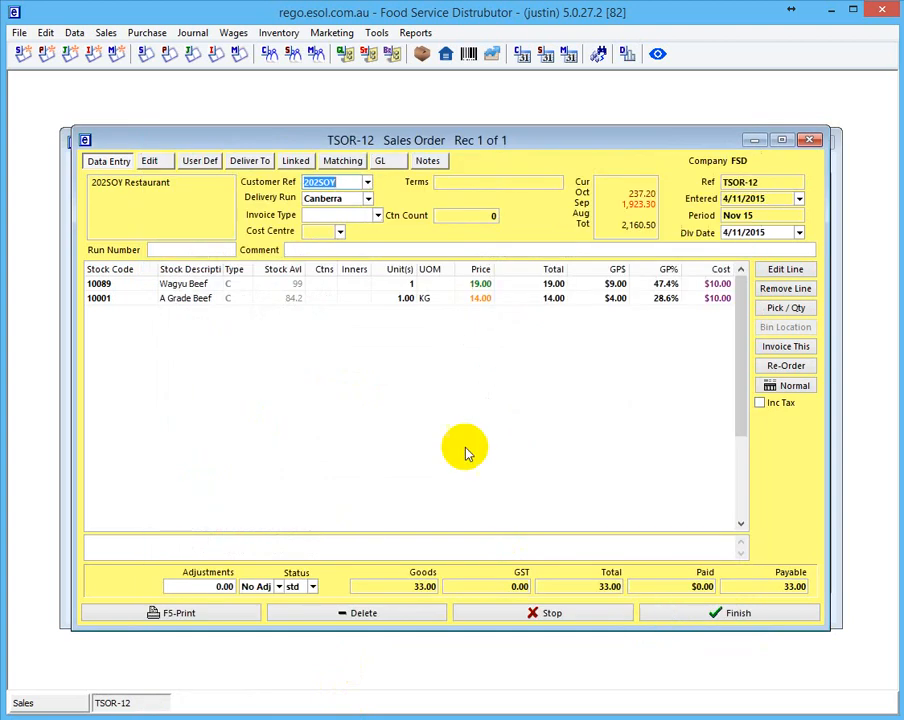
Open the A Grade Beef stock record from the order line and check its markup percentage in the details
left_click(101, 299)
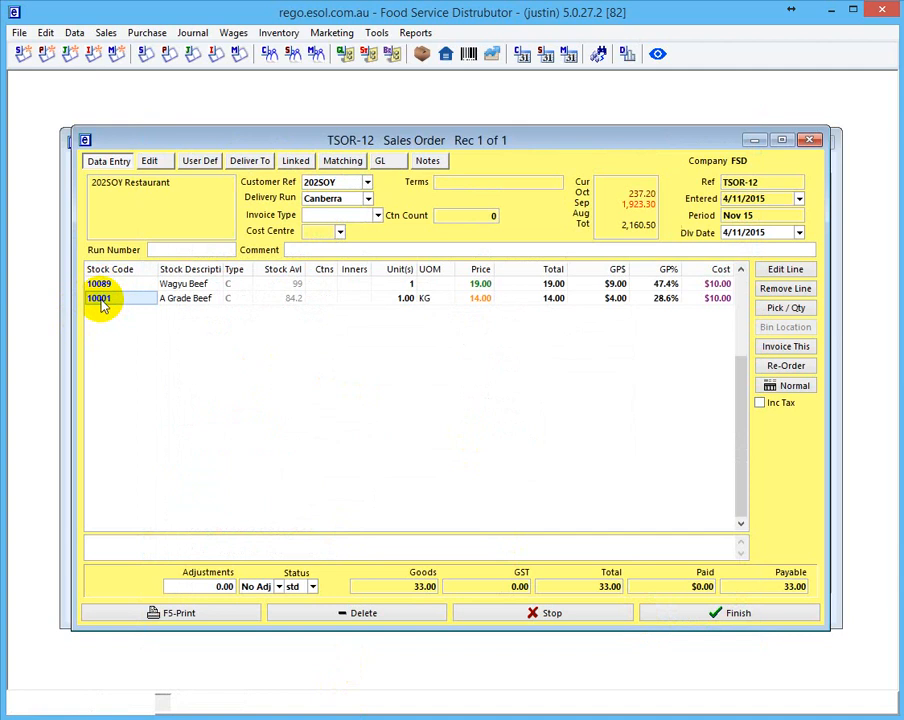
double_click(100, 299)
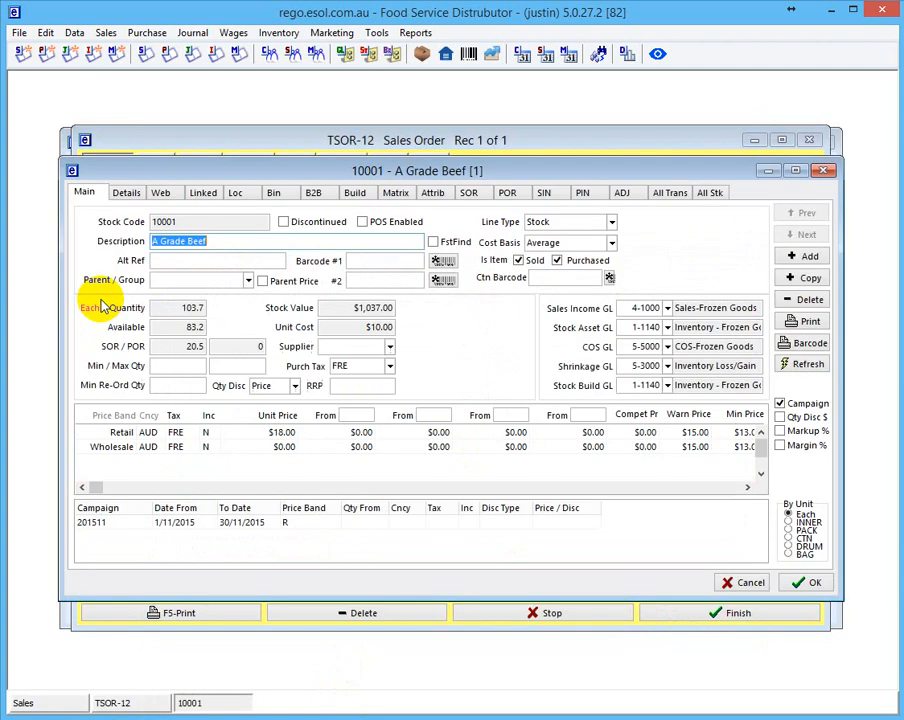
left_click(127, 193)
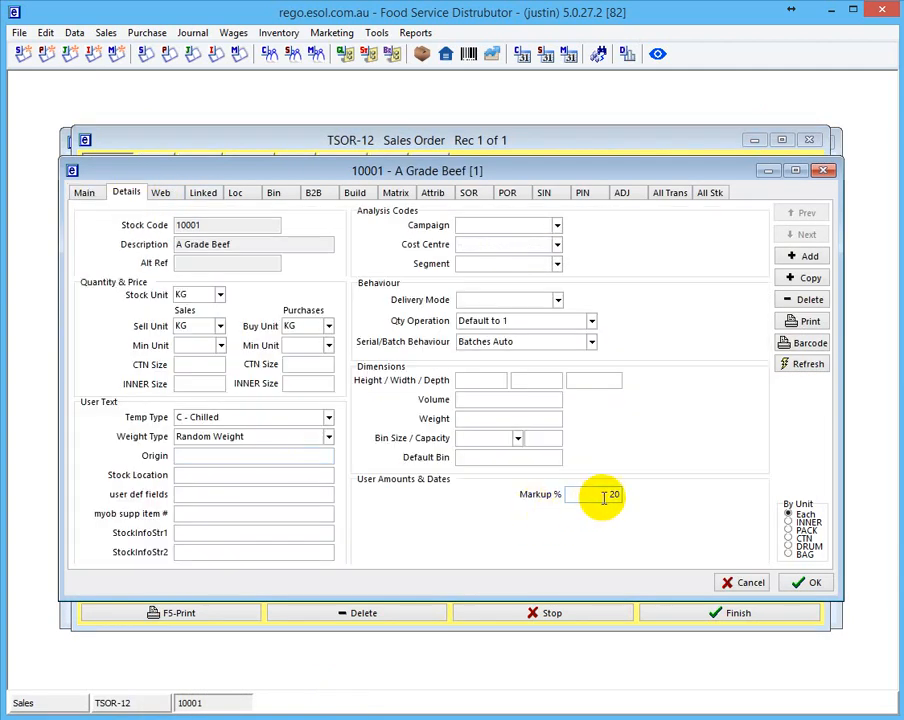
left_click(748, 583)
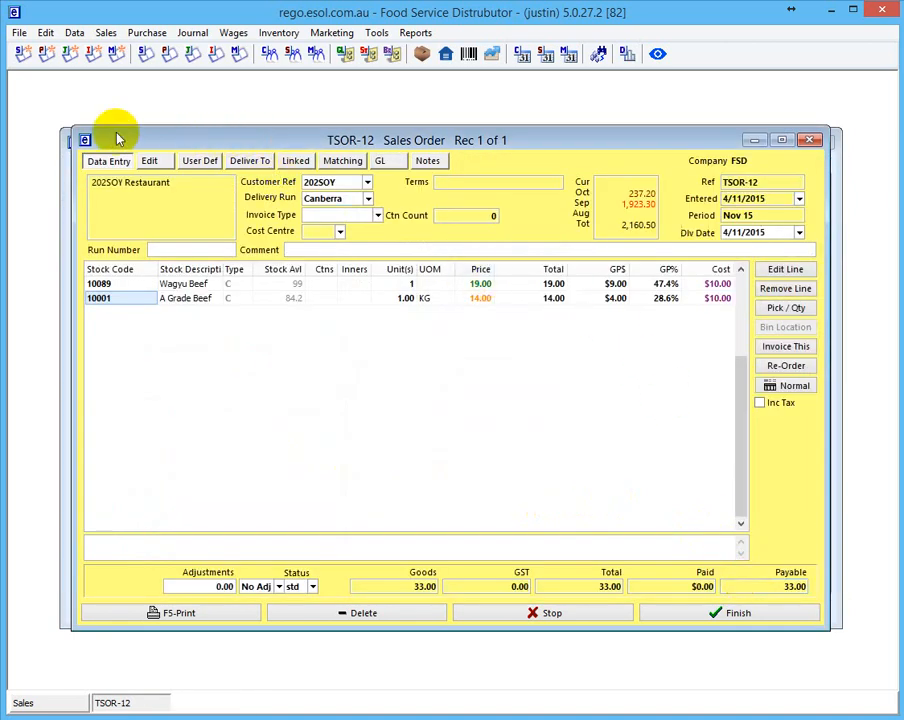
Switch to another esuite session and log in to the Food Service Distrubutor company under a different username
key("super")
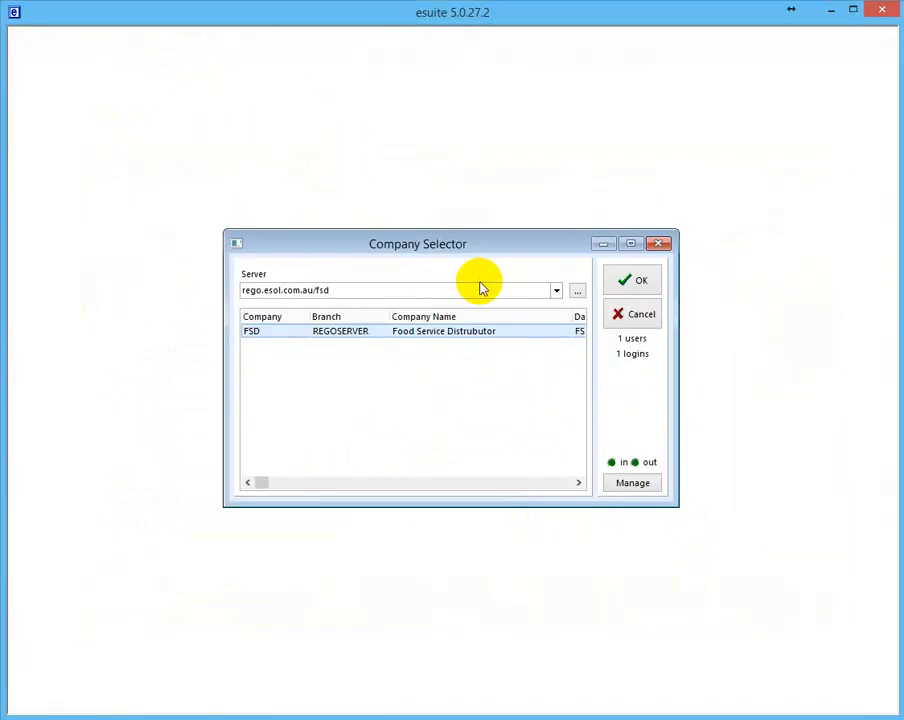
key("Return")
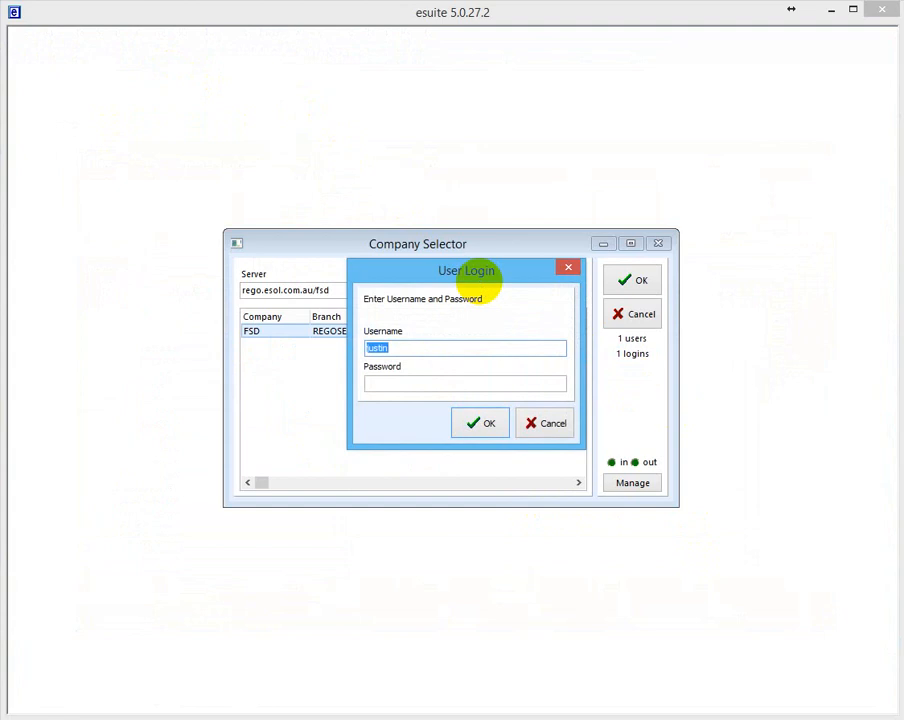
type("joe")
key("Return")
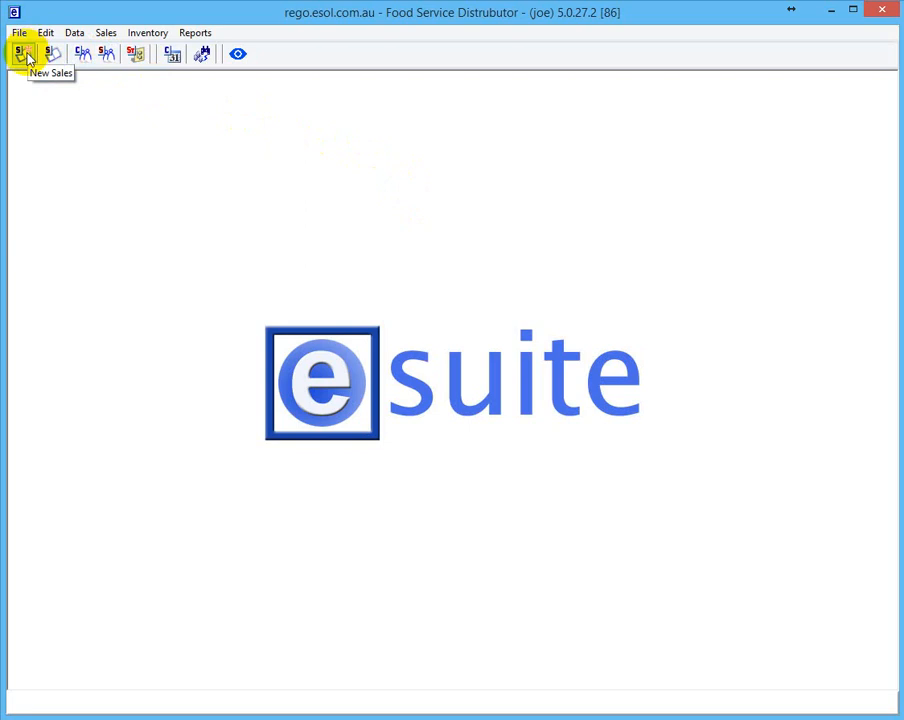
Start a new sales order for the same restaurant customer as the previous order
left_click(22, 53)
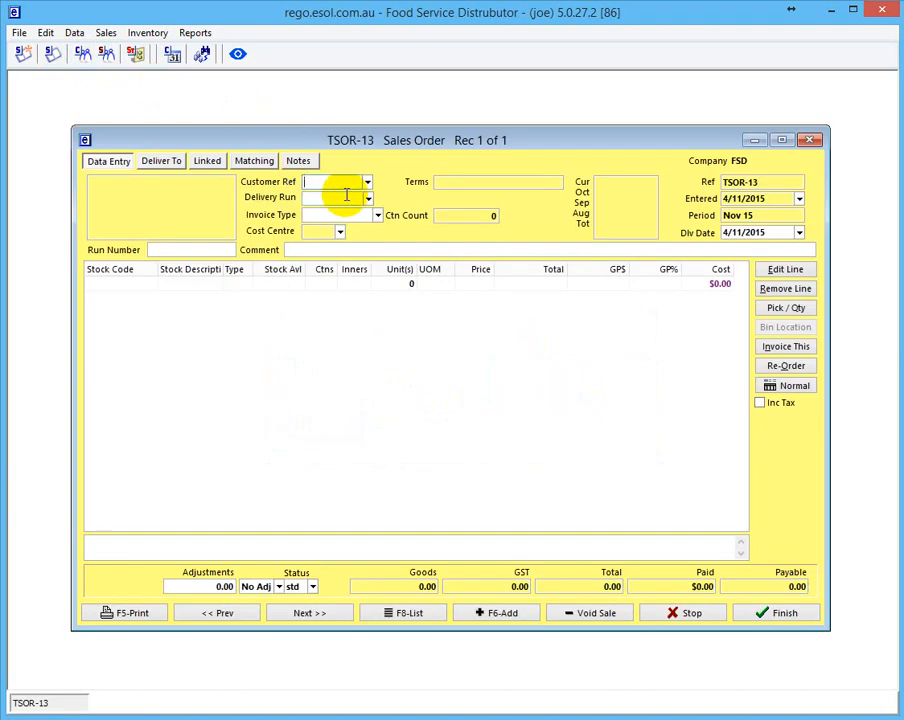
left_click(344, 193)
key("Return")
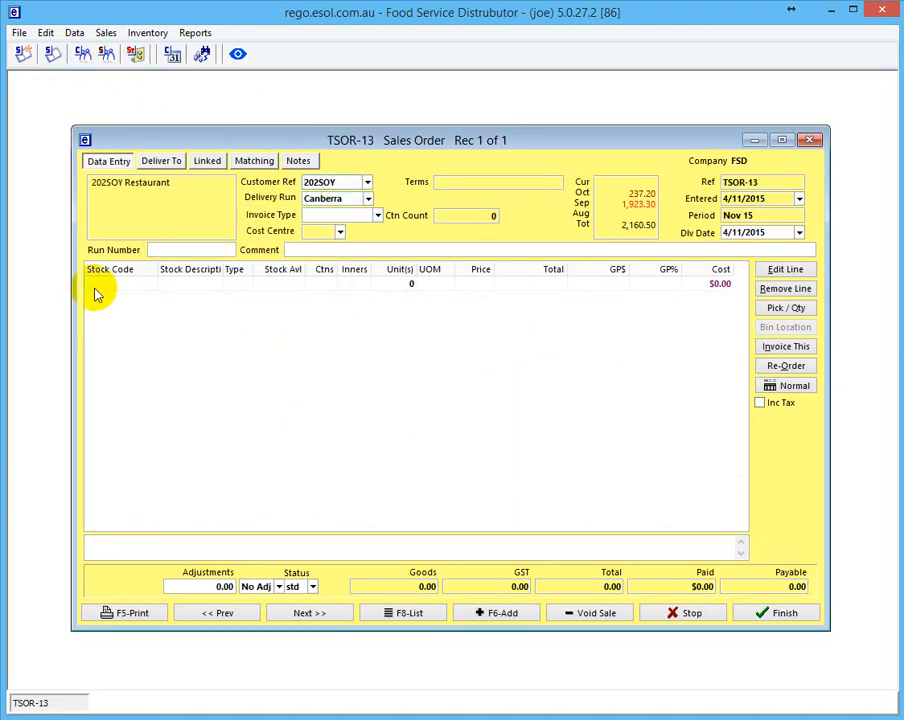
Search the stock list for beef and add A Grade Beef as the first line of the sales order
left_click(95, 290)
type("beef")
key("Return")
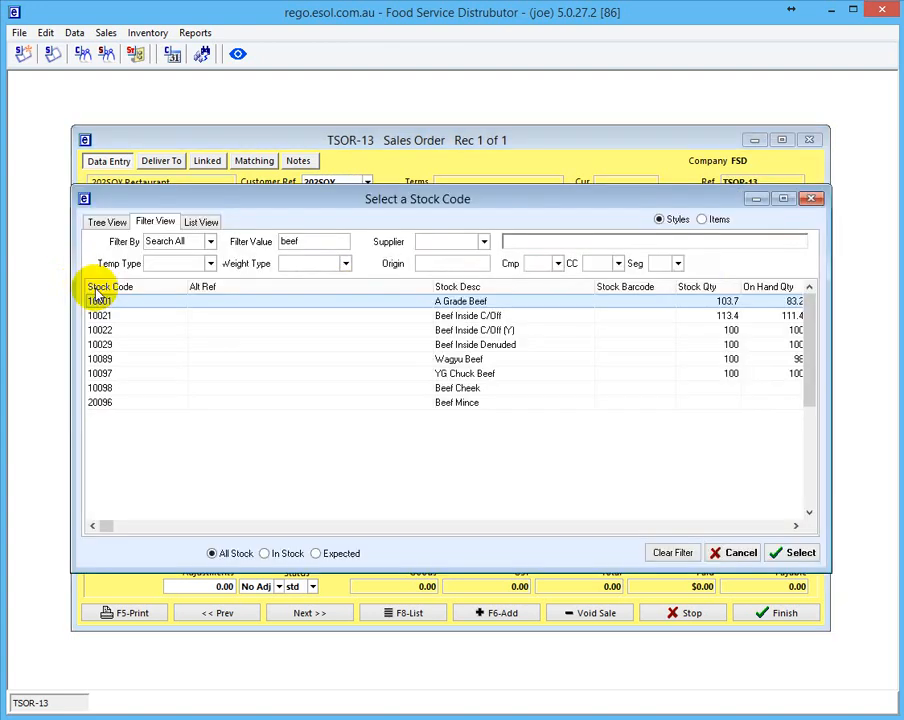
key("Return")
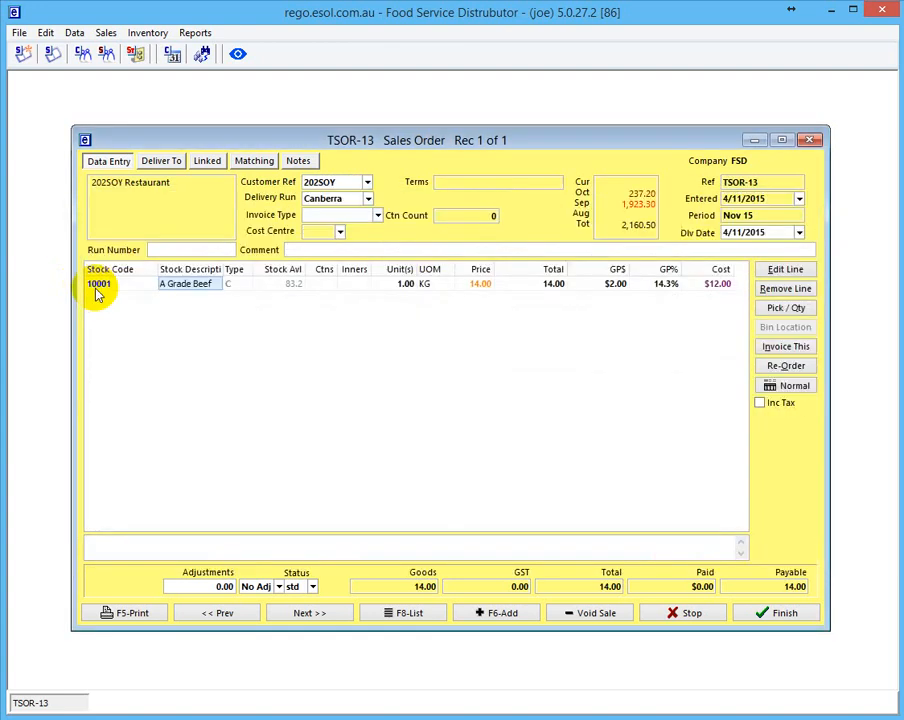
Add Wagyu Beef as the second order line, finding it in the stock list with "wag"
key("Down")
key("Left")
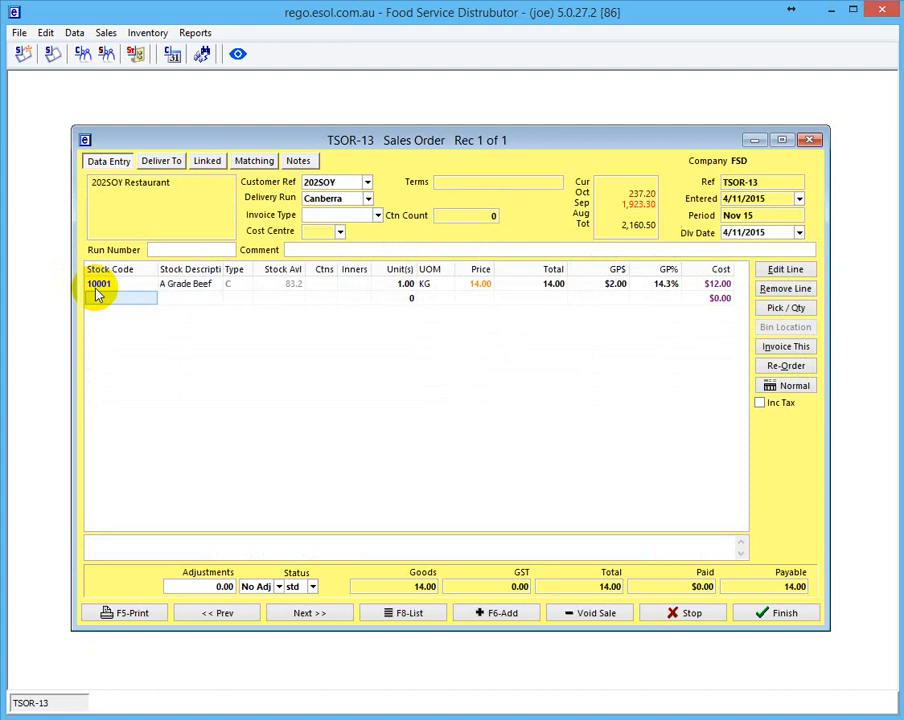
type("wag")
key("Return")
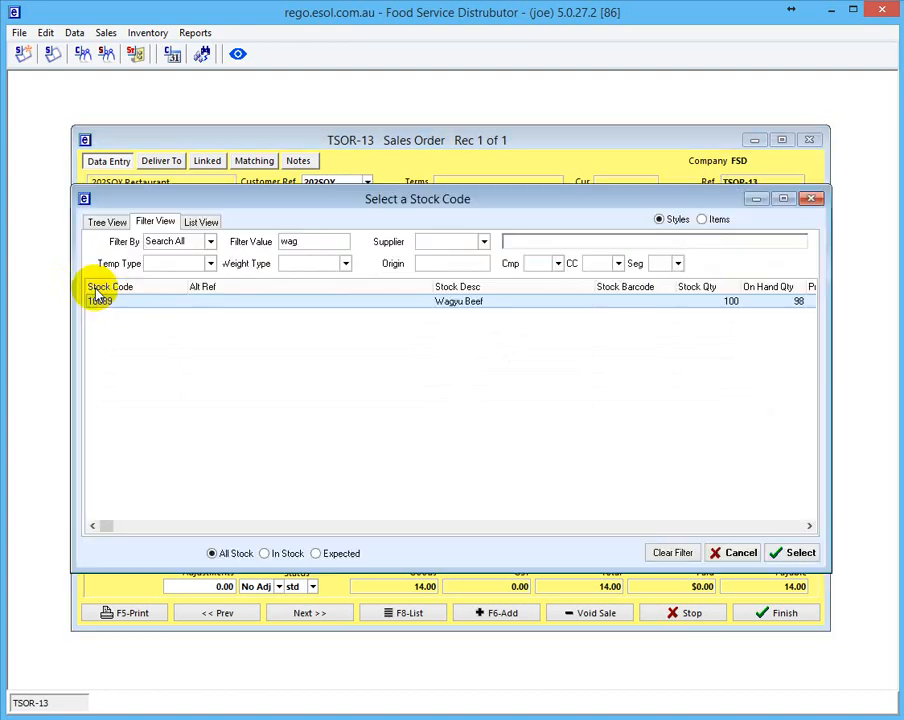
key("Return")
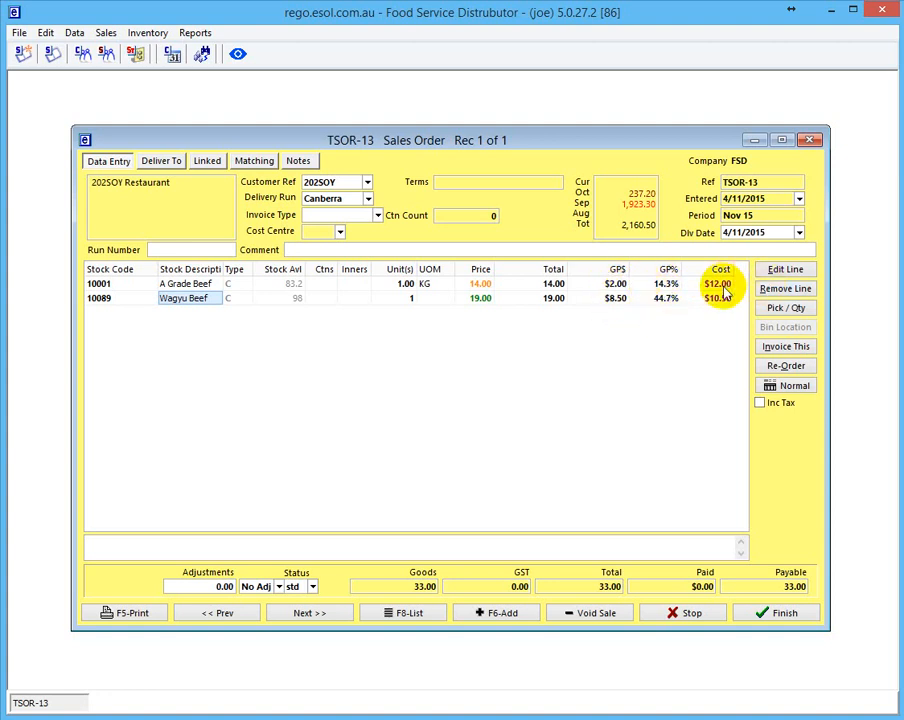
Try to set the A Grade Beef line price to 11, declining the supervisor validation
left_click(477, 285)
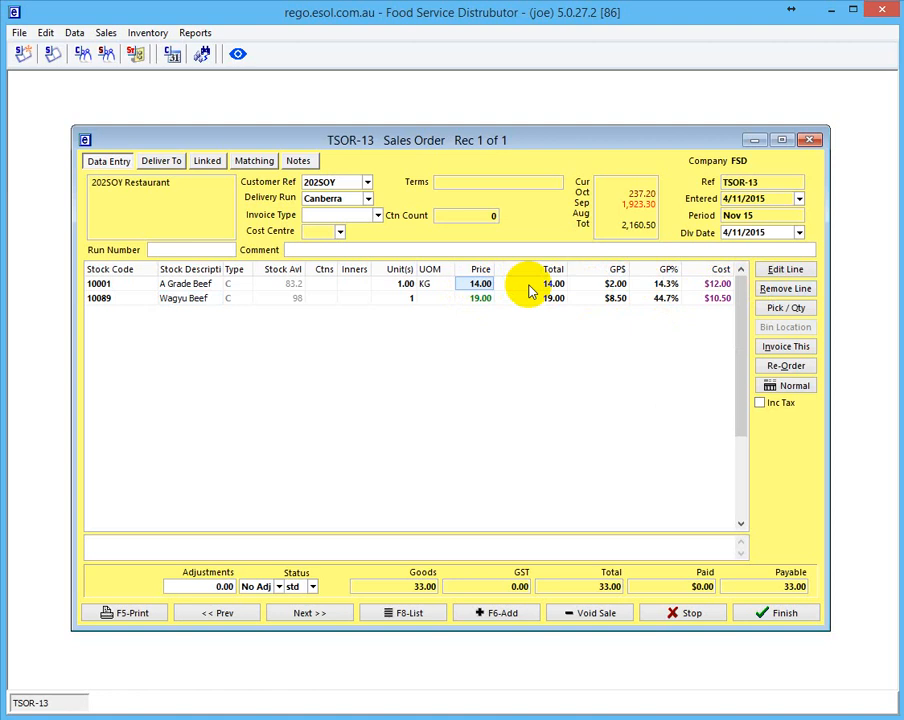
type("11")
key("Return")
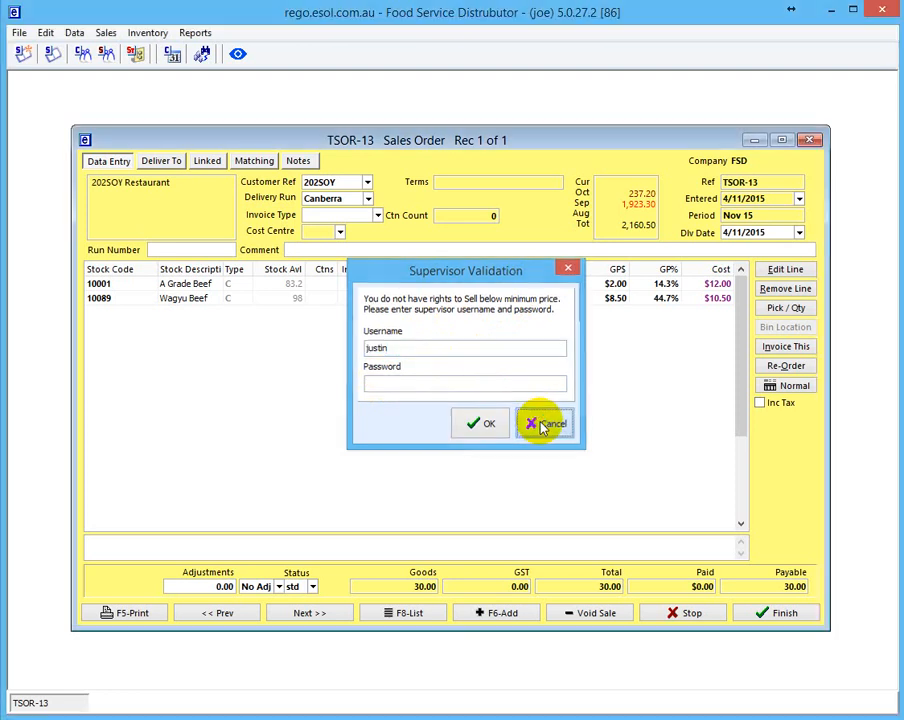
left_click(543, 425)
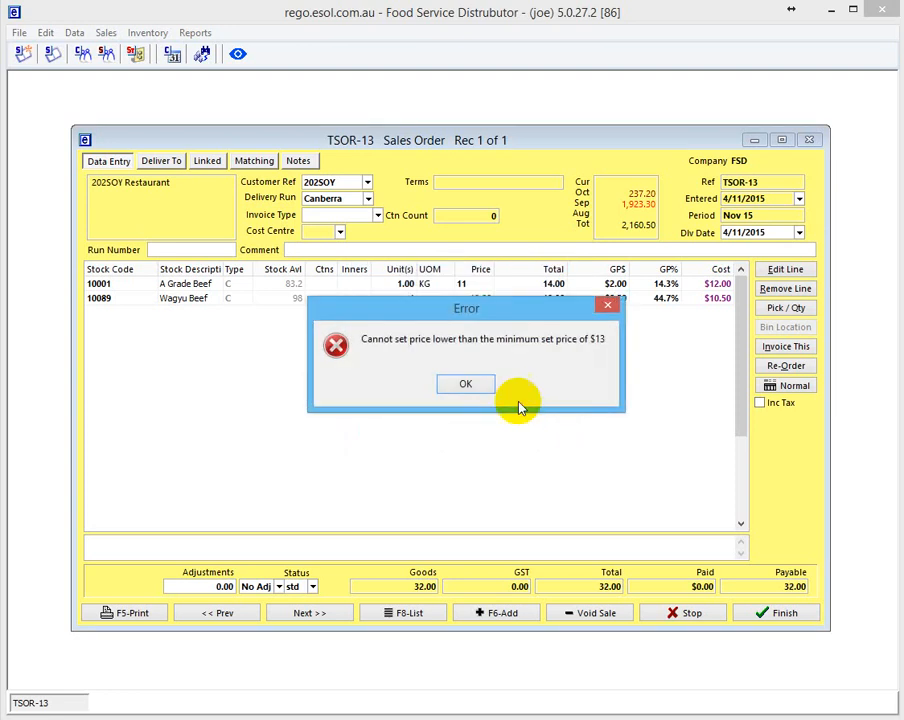
left_click(465, 386)
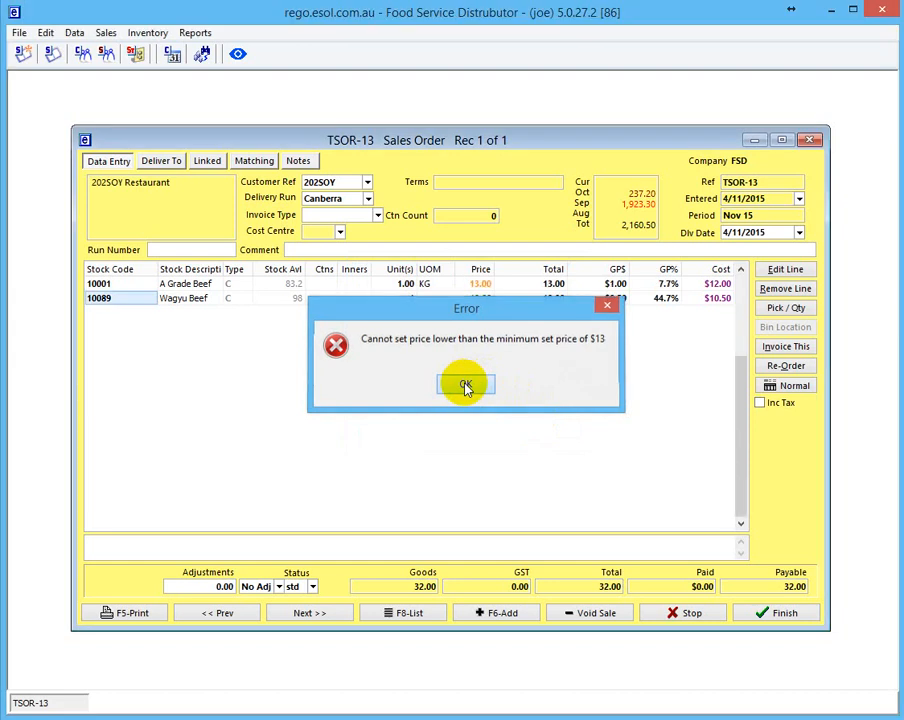
Open the A Grade Beef stock record from the order line and widen its window to check the warning and minimum prices
left_click(112, 286)
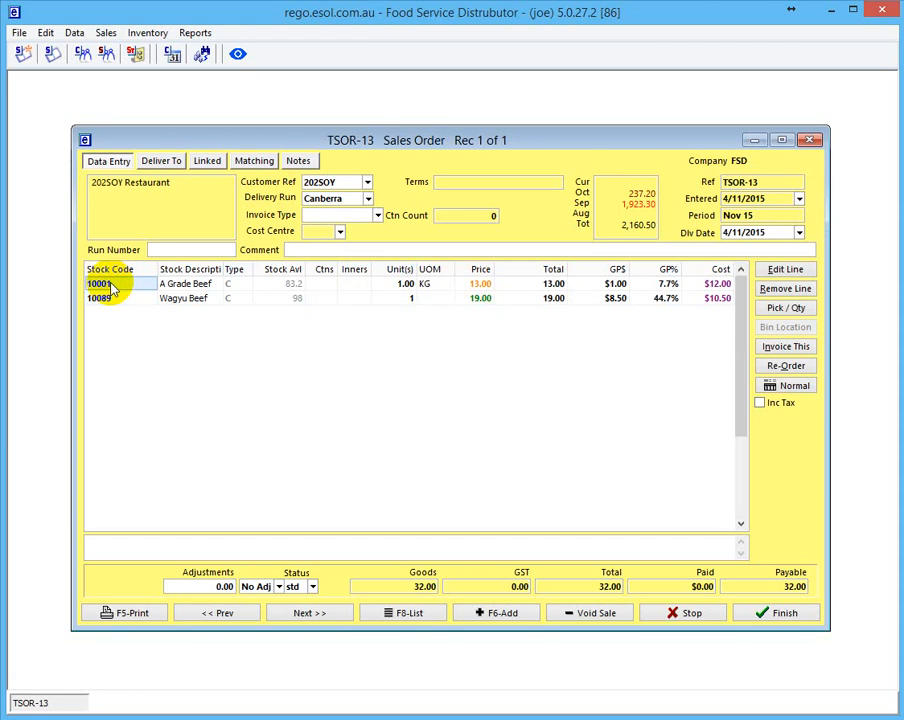
double_click(112, 288)
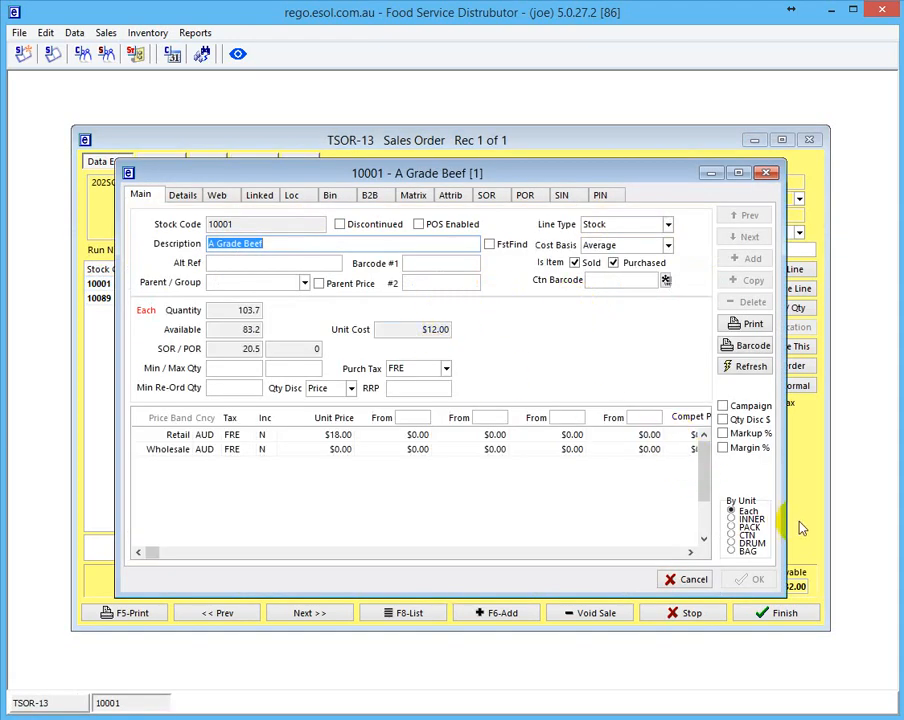
left_click_drag(785, 516, 892, 516)
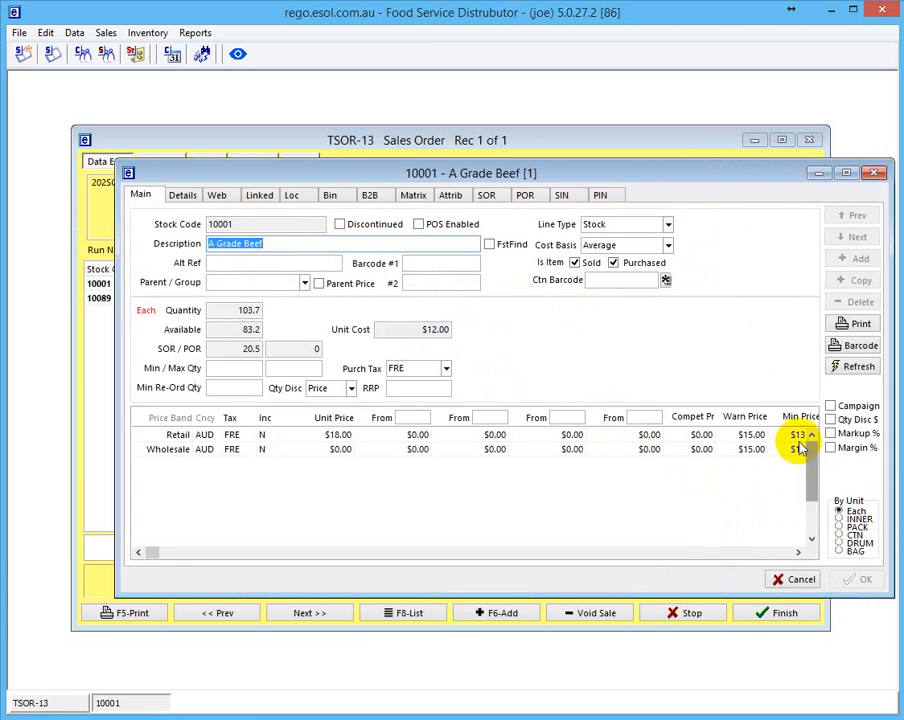